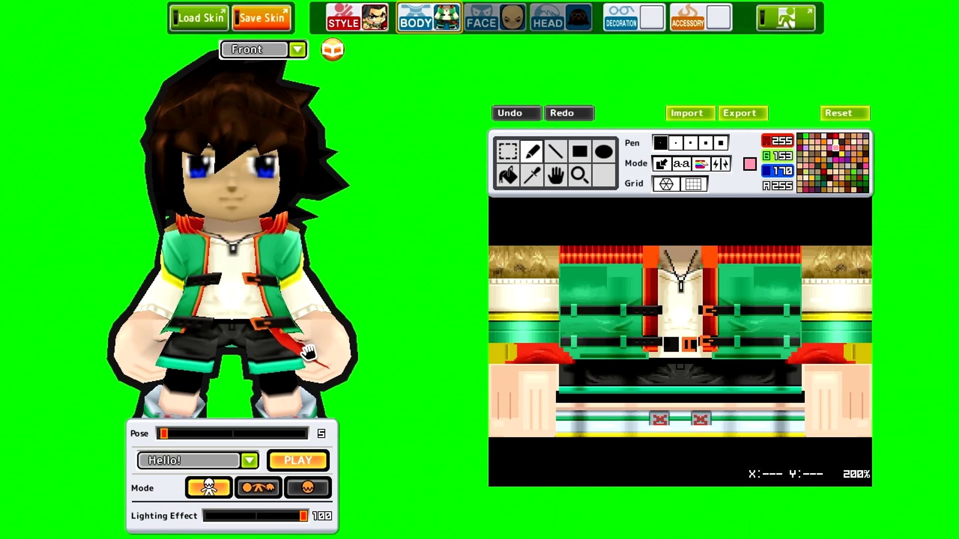
Step: Browse the personal body outfits, preview the Vest Look, and return to the green jacket outfit
click(439, 32)
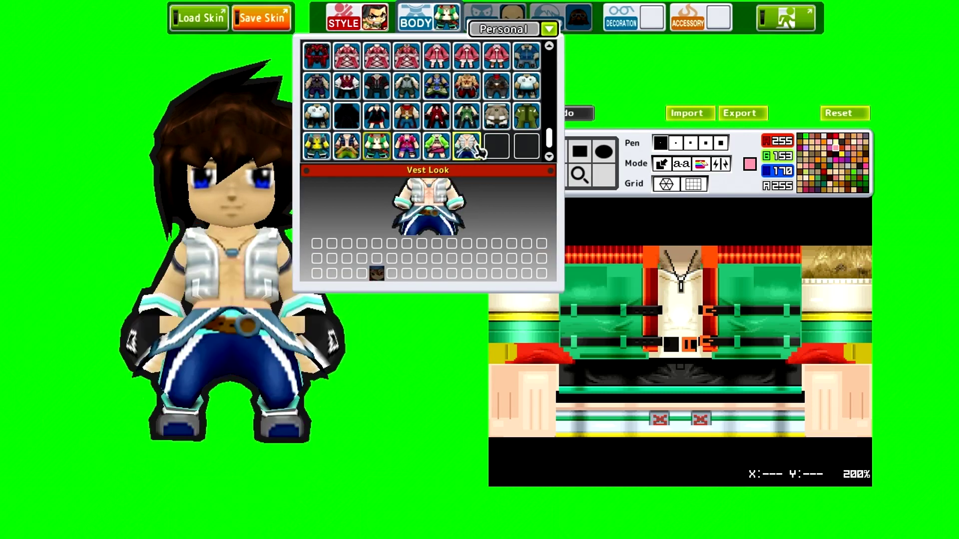
drag(270, 212, 233, 228)
drag(306, 331, 359, 208)
double_click(355, 176)
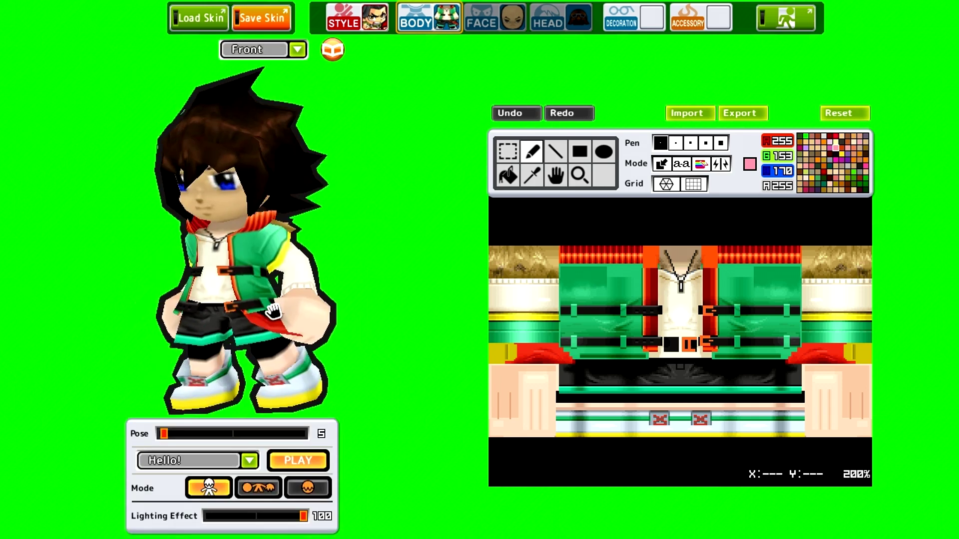
Step: Examine the green jacket outfit on the character model from the front, sides and back
mouse_move(262, 317)
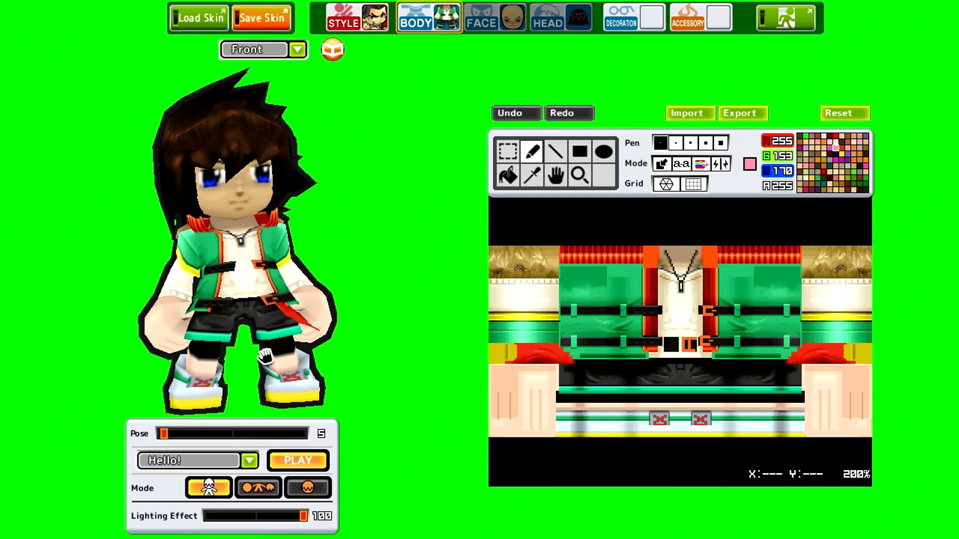
drag(262, 320, 188, 272)
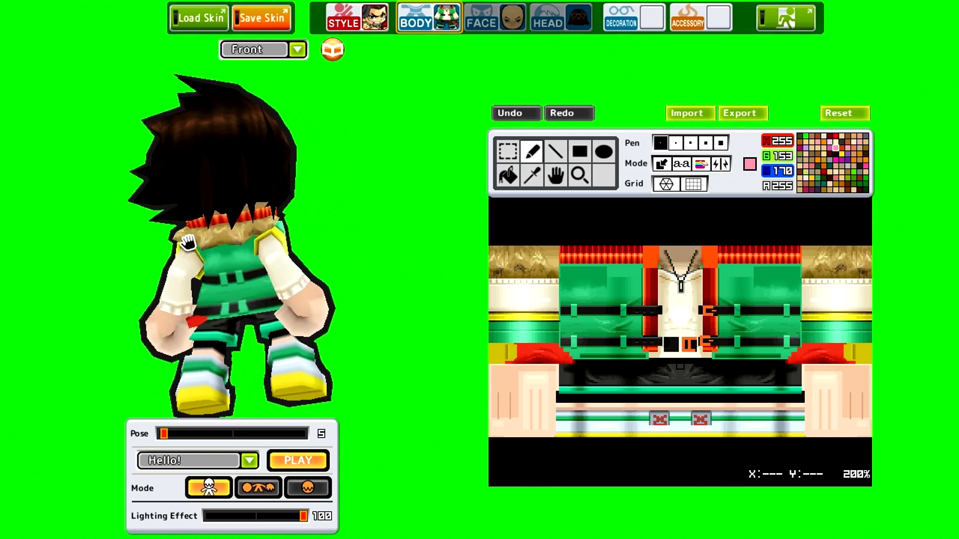
drag(255, 239, 205, 267)
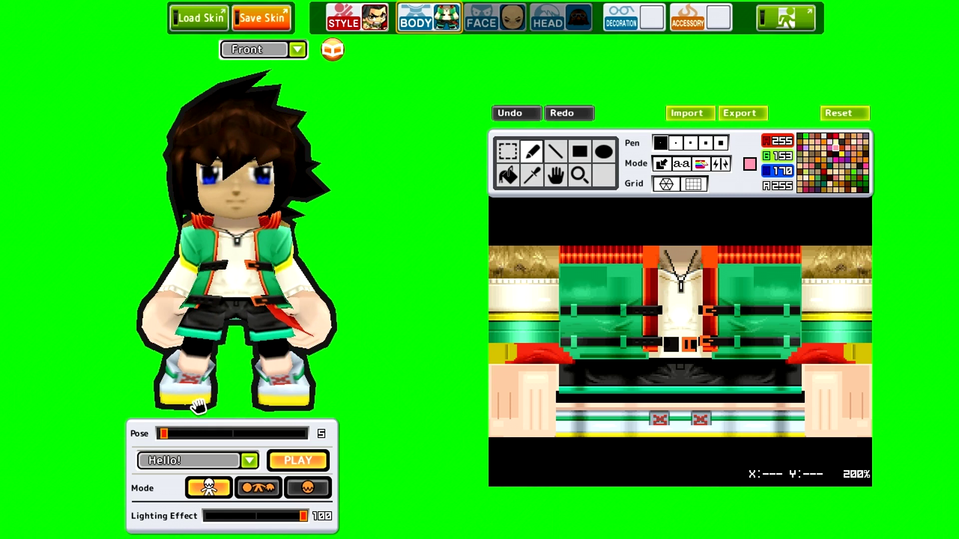
mouse_move(263, 338)
mouse_down()
mouse_move(242, 336)
mouse_move(270, 336)
mouse_up()
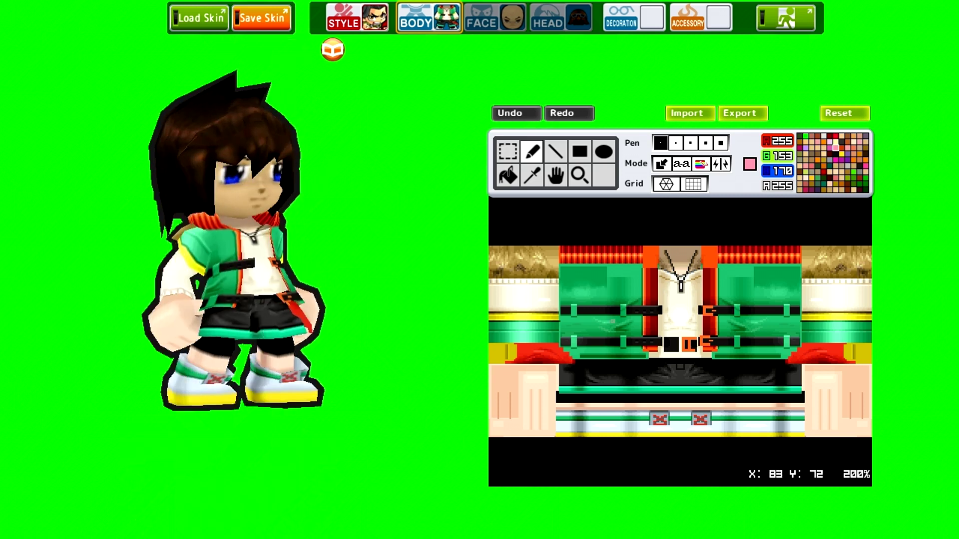
drag(255, 262, 243, 362)
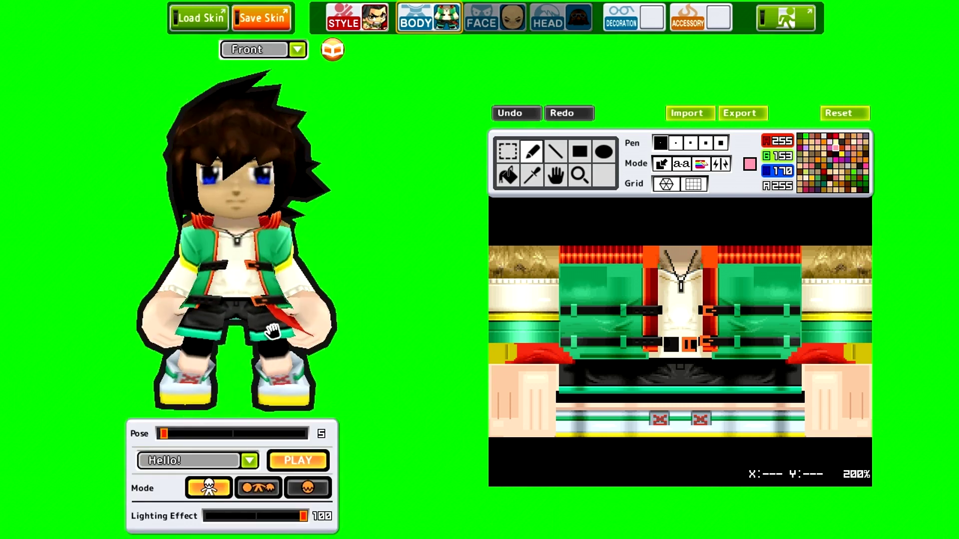
click(285, 248)
mouse_move(278, 267)
mouse_down()
mouse_move(281, 291)
mouse_move(272, 272)
mouse_move(309, 275)
mouse_move(268, 279)
mouse_up()
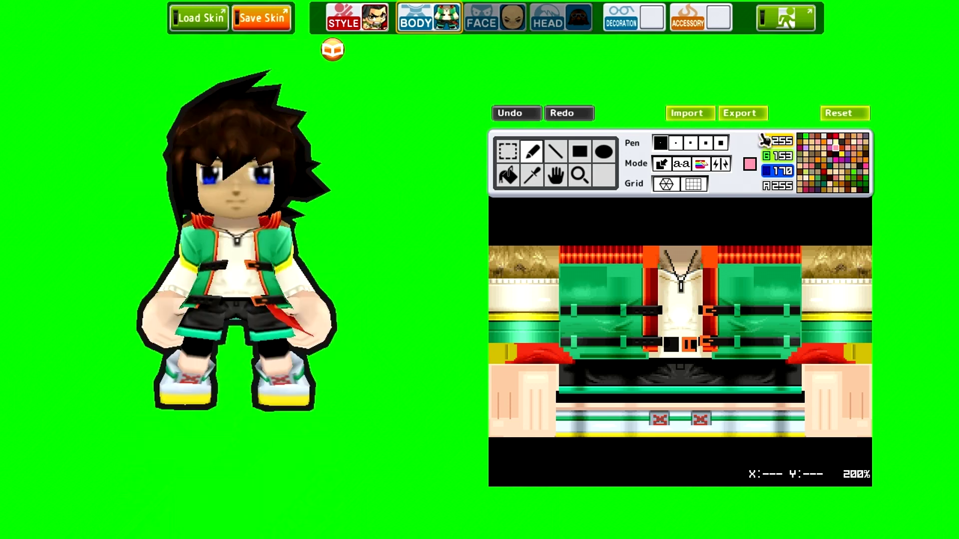
Step: Export the body skin to the GetAmped2 Skins folder under the file name ASDF
click(745, 113)
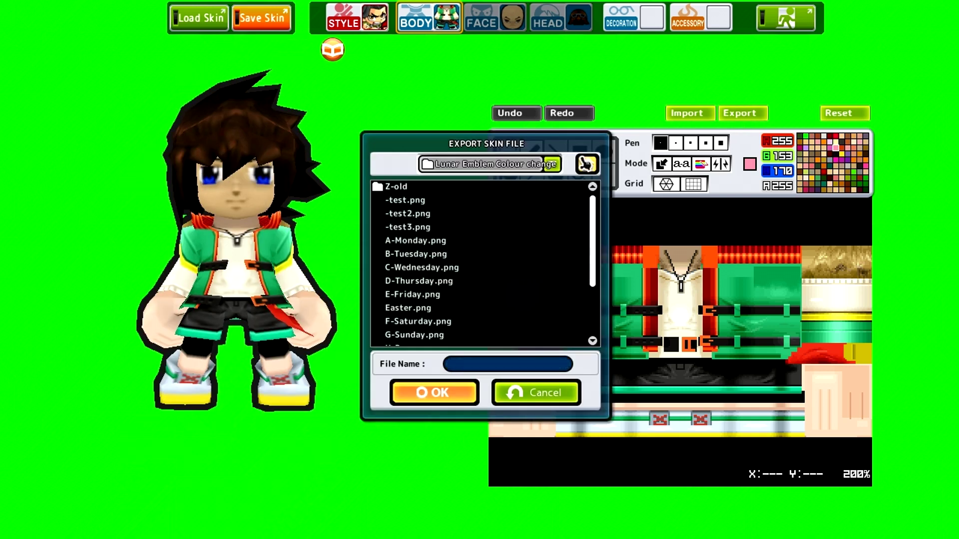
click(586, 164)
click(585, 164)
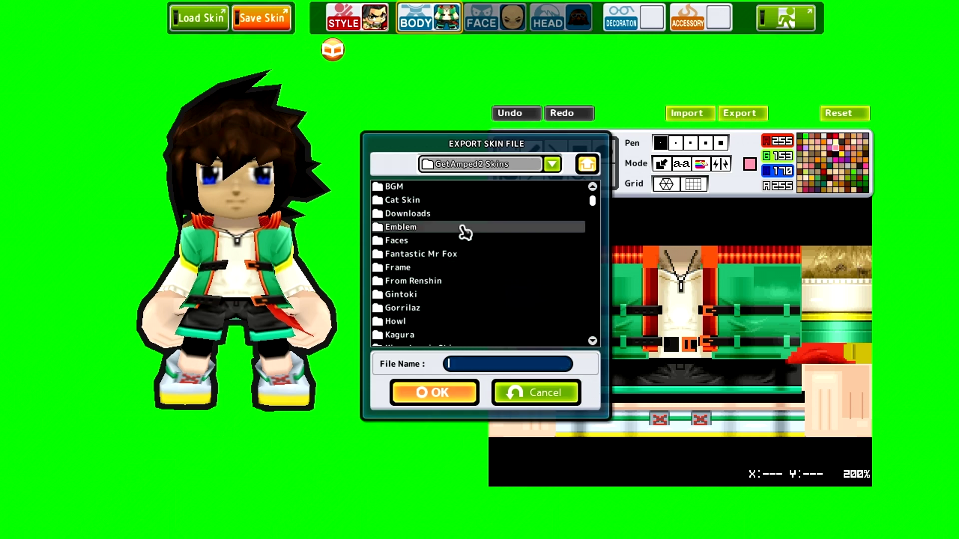
drag(594, 206, 592, 163)
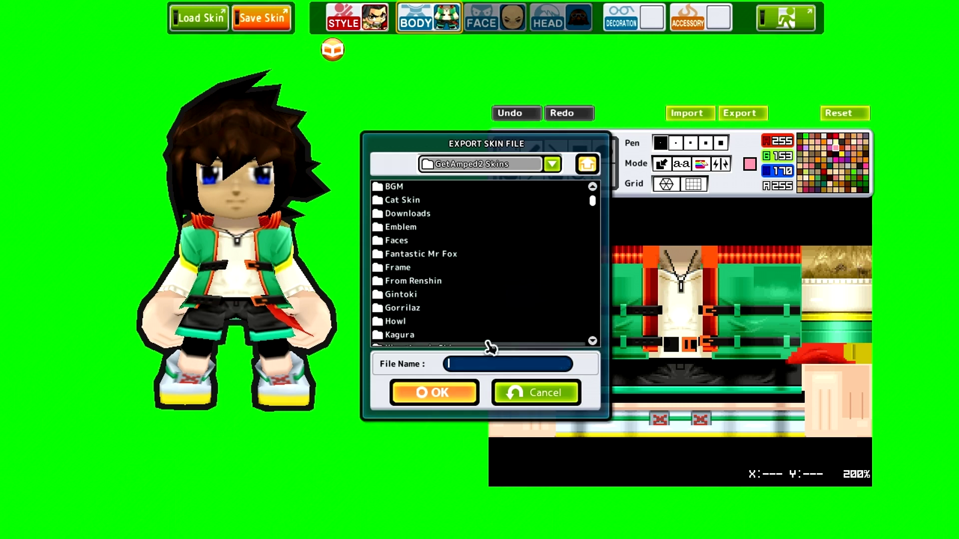
text(ASDF)
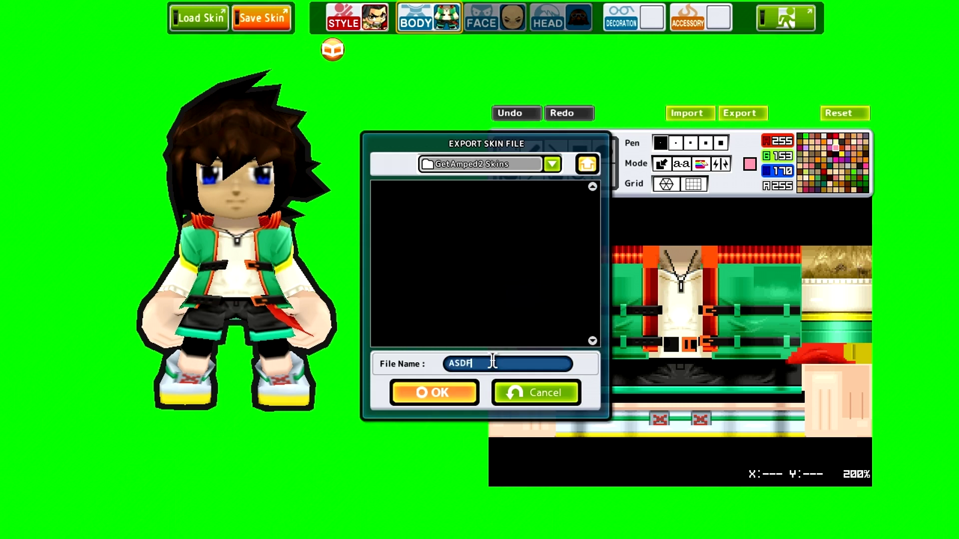
click(458, 390)
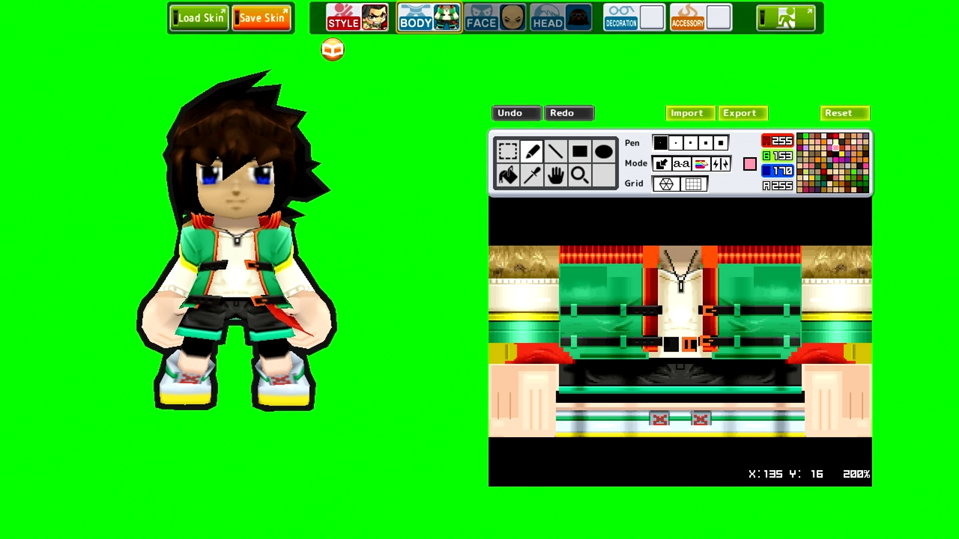
Step: Leave the skin editor for the desktop and minimise the Open Broadcaster Software window
mouse_move(360, 227)
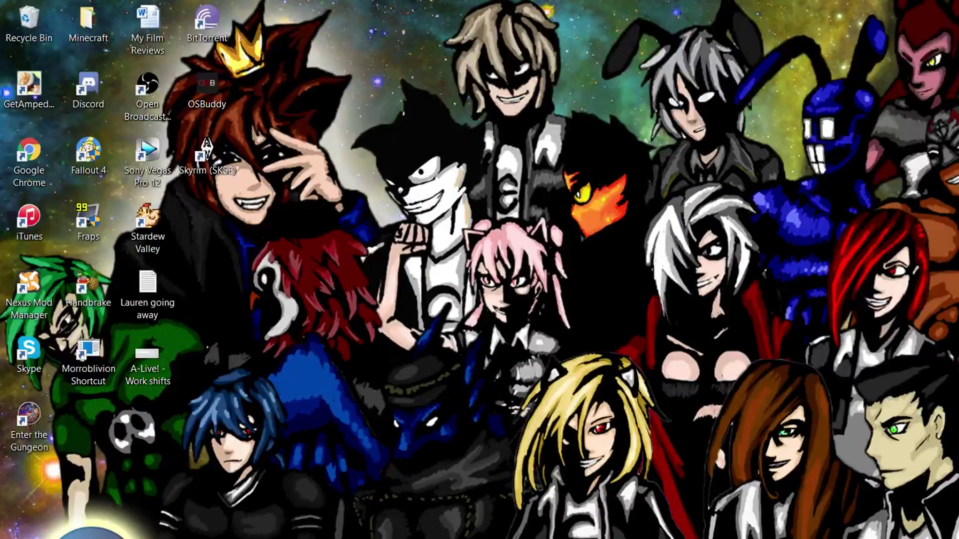
key(alt+Tab)
drag(612, 36, 463, 32)
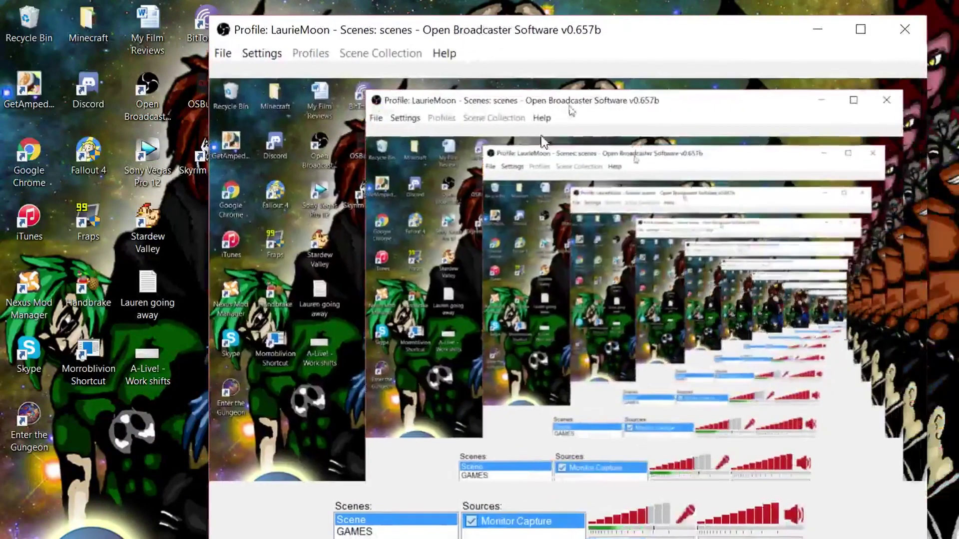
drag(557, 33, 586, 41)
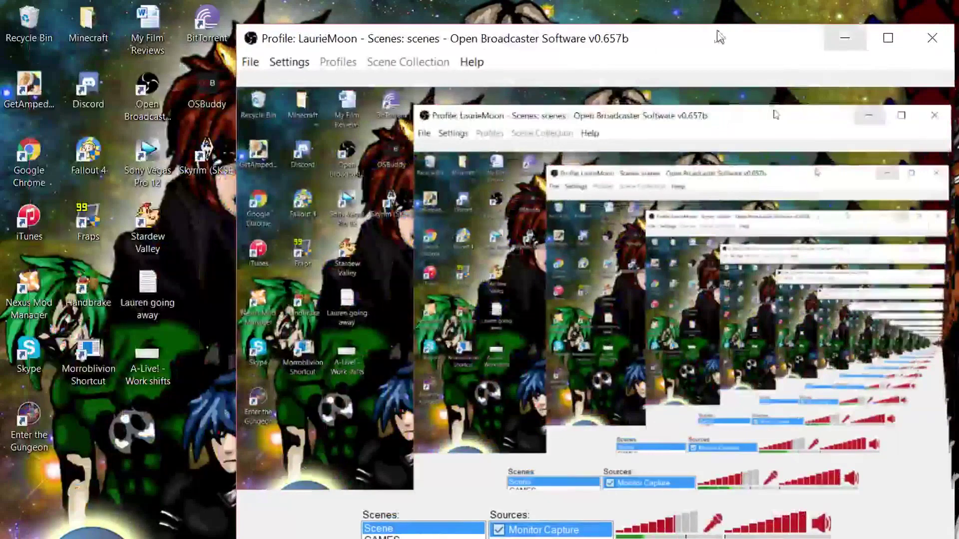
click(844, 38)
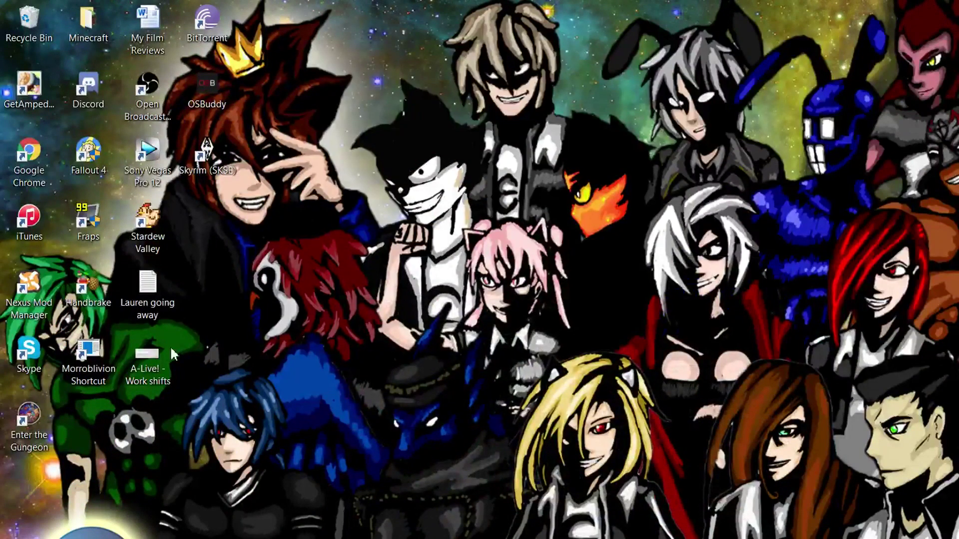
Step: Switch to Photoshop and close it without saving the changes to Thief Jacket EDIT.psd
key(alt+Tab)
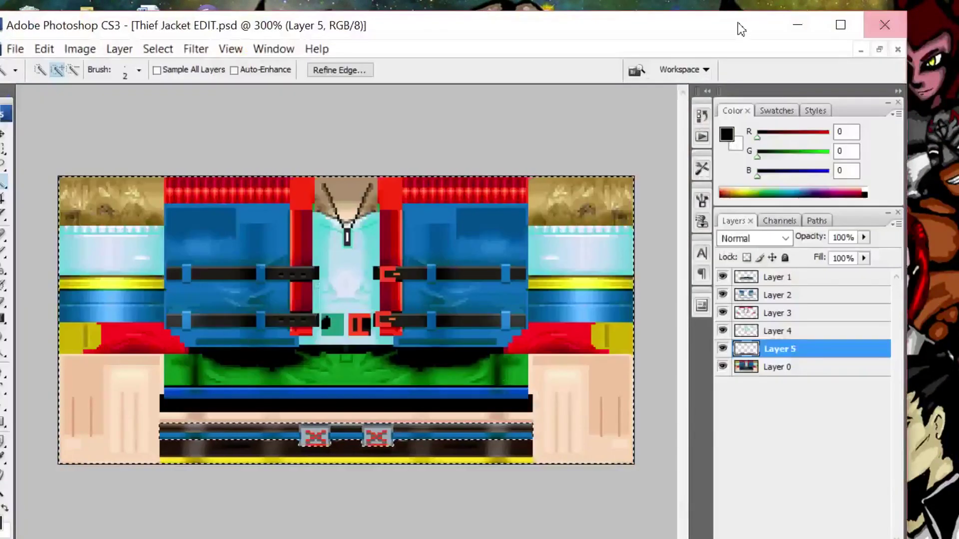
click(885, 24)
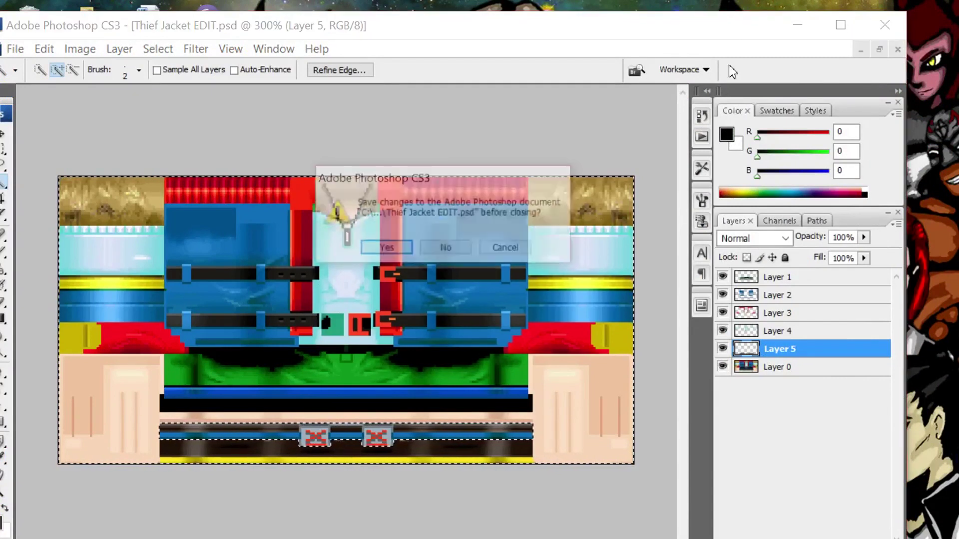
click(446, 248)
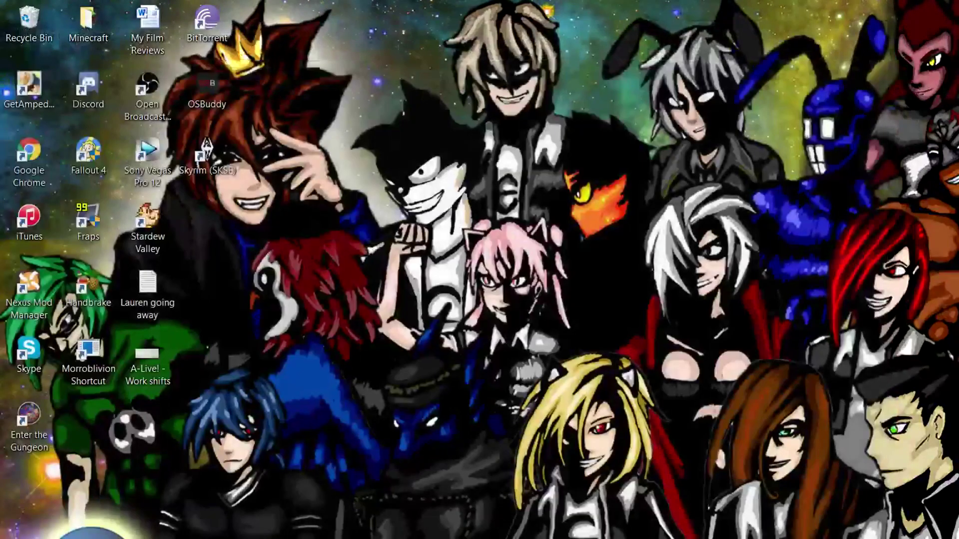
Step: Open the GetAmped2 Skins folder on the C: drive in File Explorer and locate the ASDF image
key(super+e)
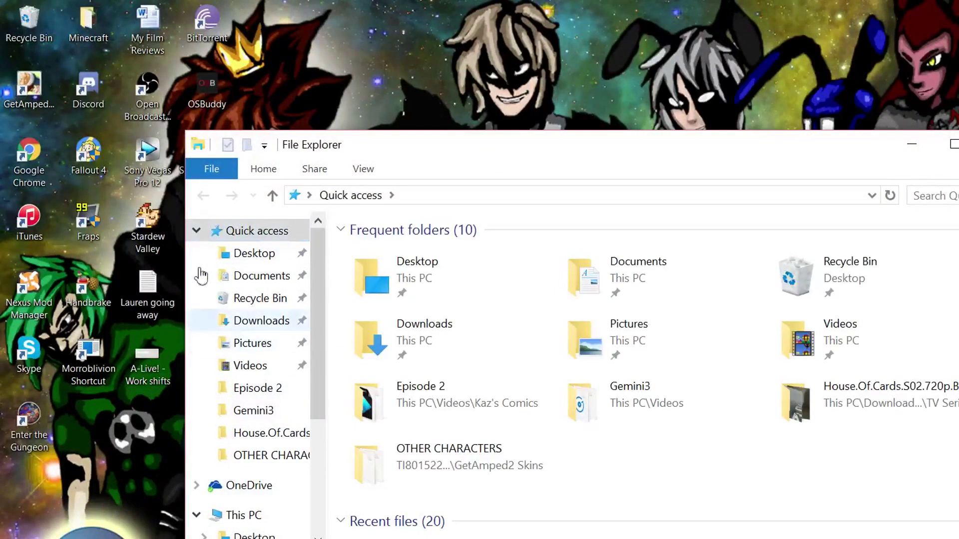
scroll(200, 280, down, 3)
click(260, 463)
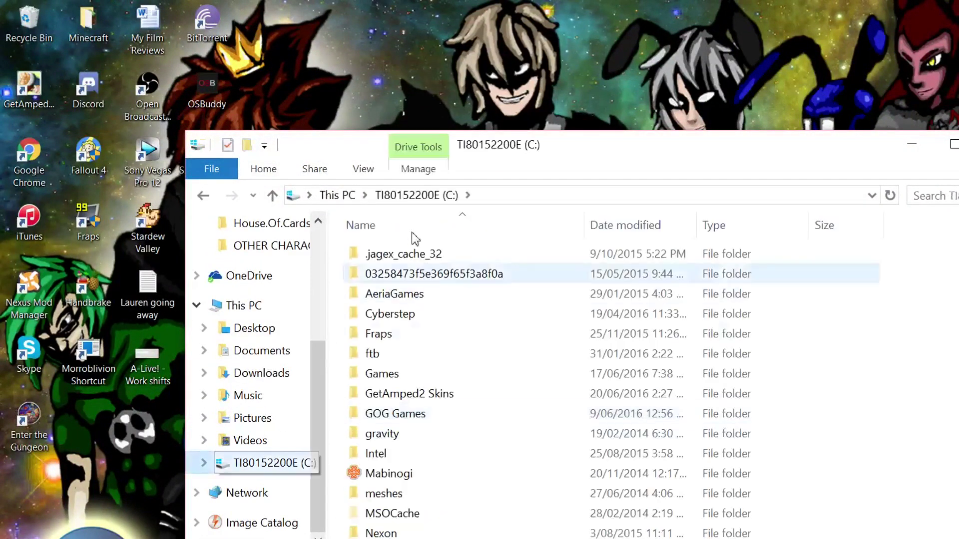
click(379, 393)
key(Return)
key(a)
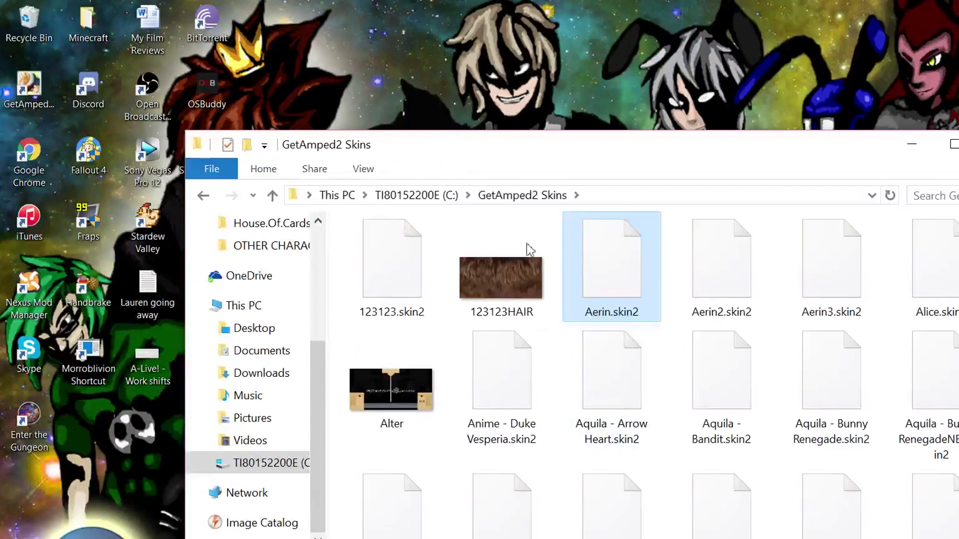
key(s)
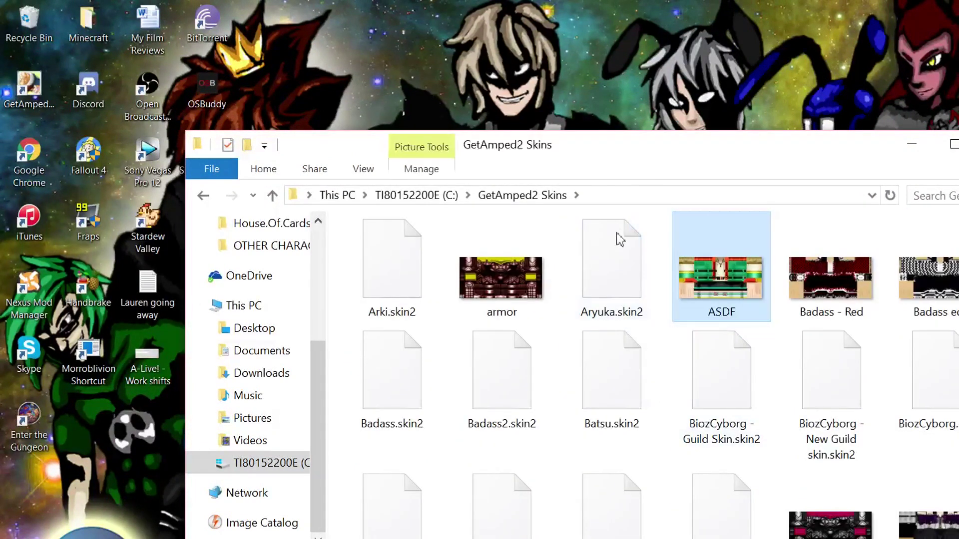
Step: Open the ASDF image in Photoshop CS3, minimise File Explorer and maximise the Photoshop window
click(739, 349)
click(739, 255)
right_click(739, 257)
mouse_move(818, 348)
click(670, 350)
click(911, 143)
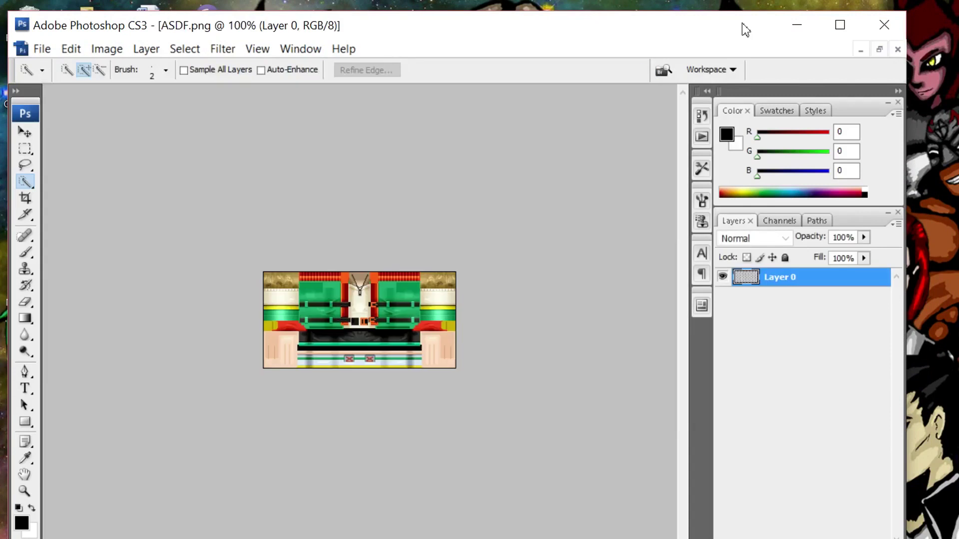
double_click(700, 25)
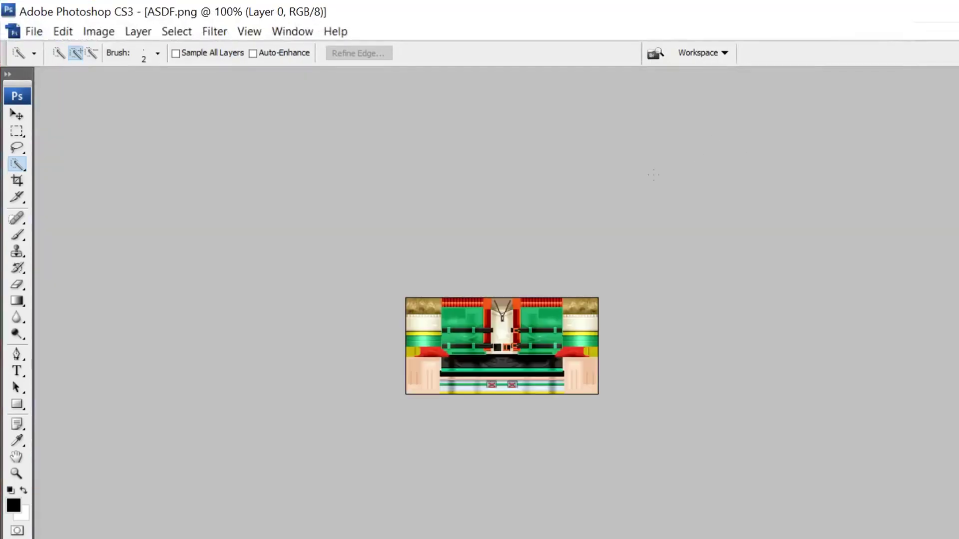
Step: Select the green jacket panels above the upper belt on both sides with the Quick Selection tool
key(ctrl+plus)
key(ctrl+plus)
key(ctrl+plus)
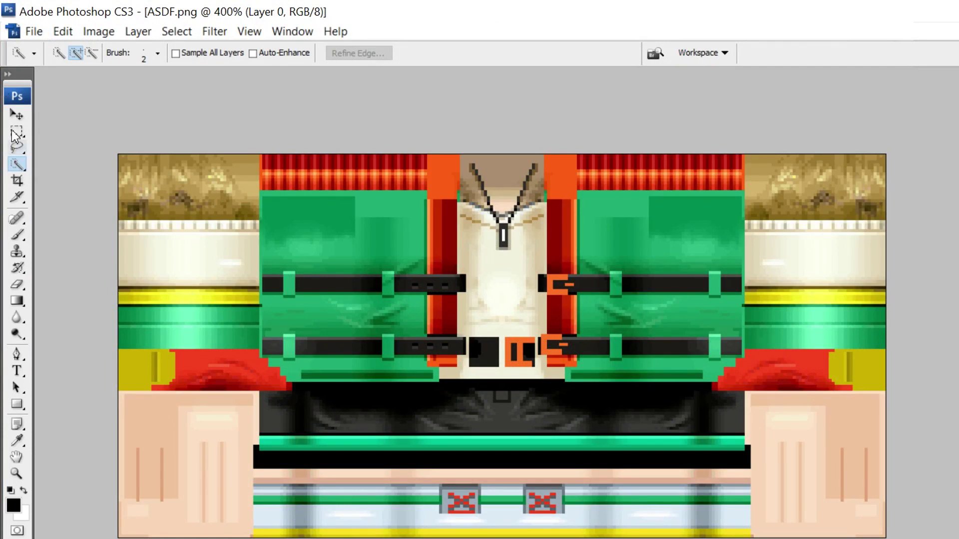
click(16, 164)
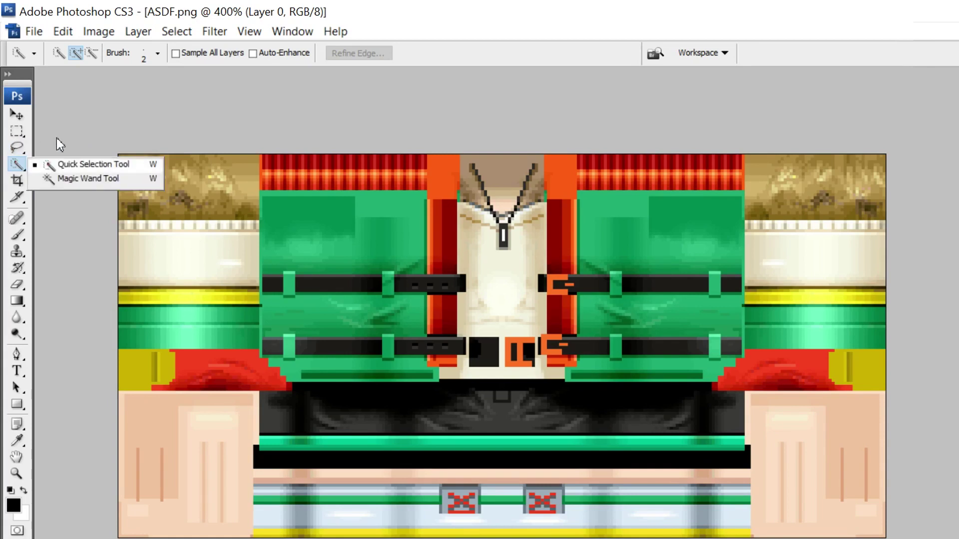
click(17, 135)
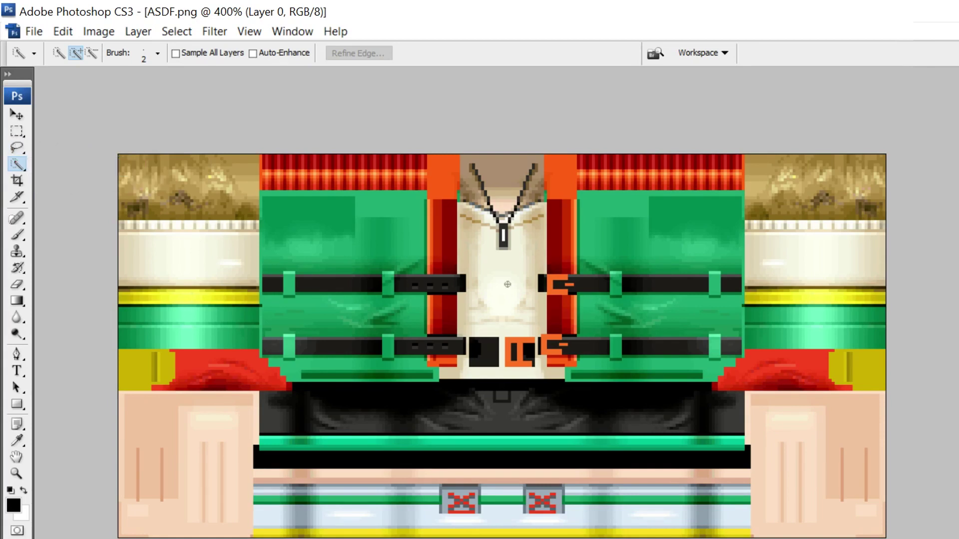
drag(365, 226, 322, 227)
click(612, 219)
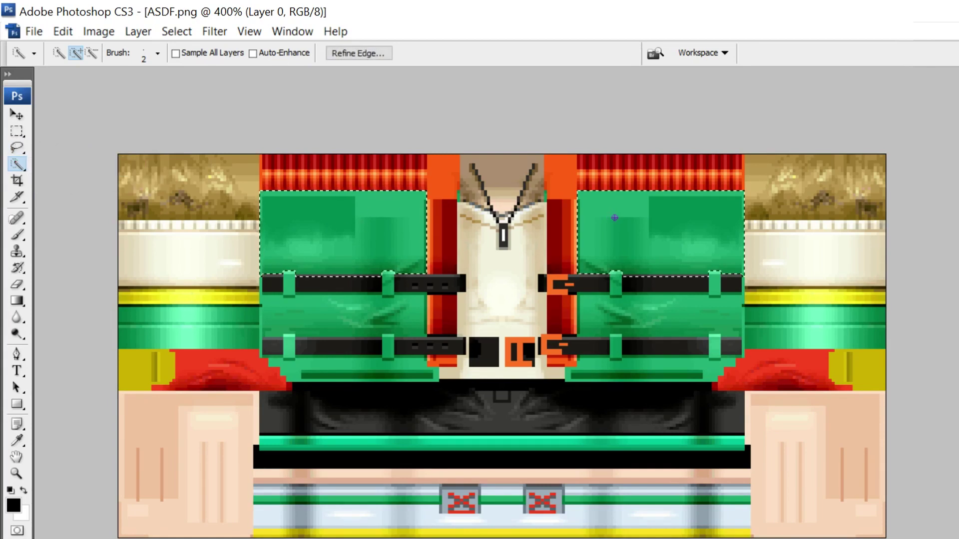
Step: With a 4 px Quick Selection brush, add the lower jacket panels and the green sleeve bands on both sides
click(157, 53)
click(108, 94)
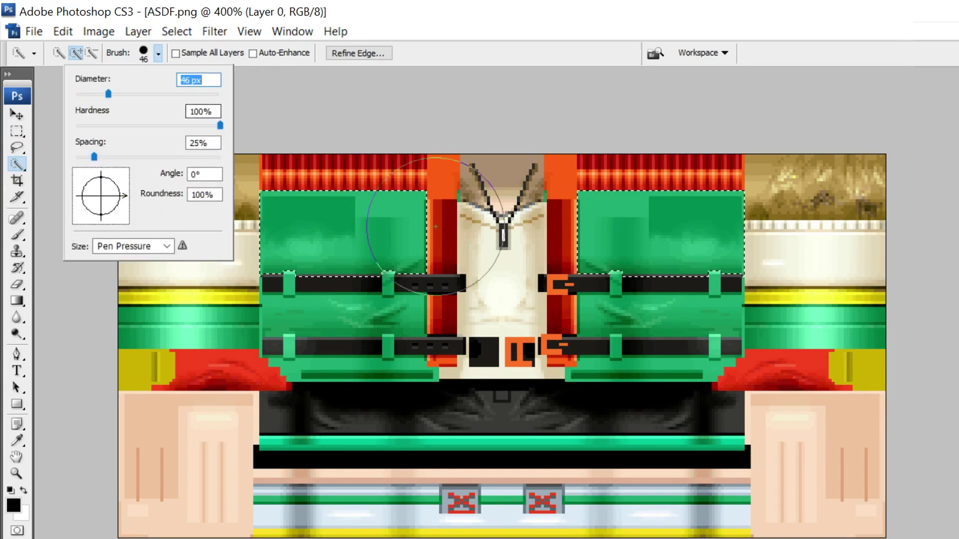
drag(85, 79, 64, 78)
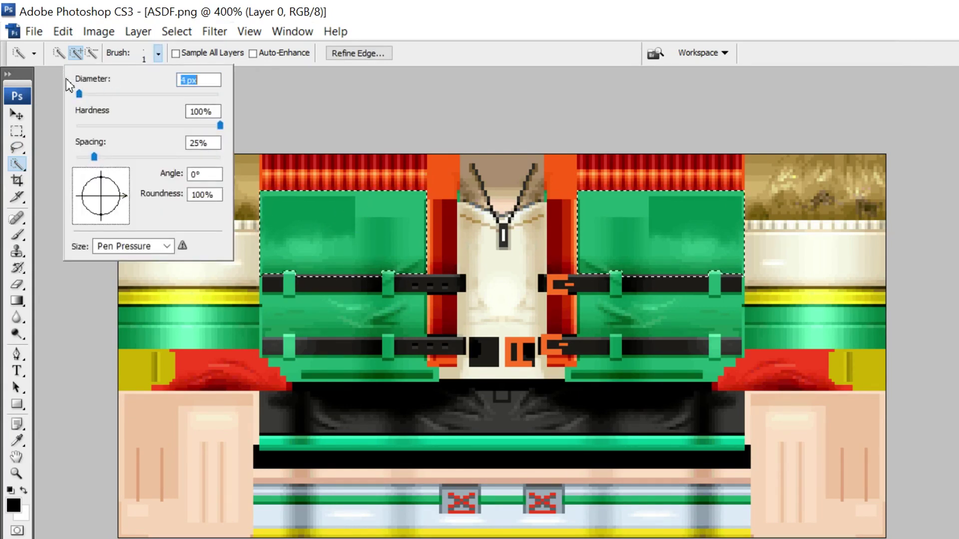
click(204, 20)
click(345, 315)
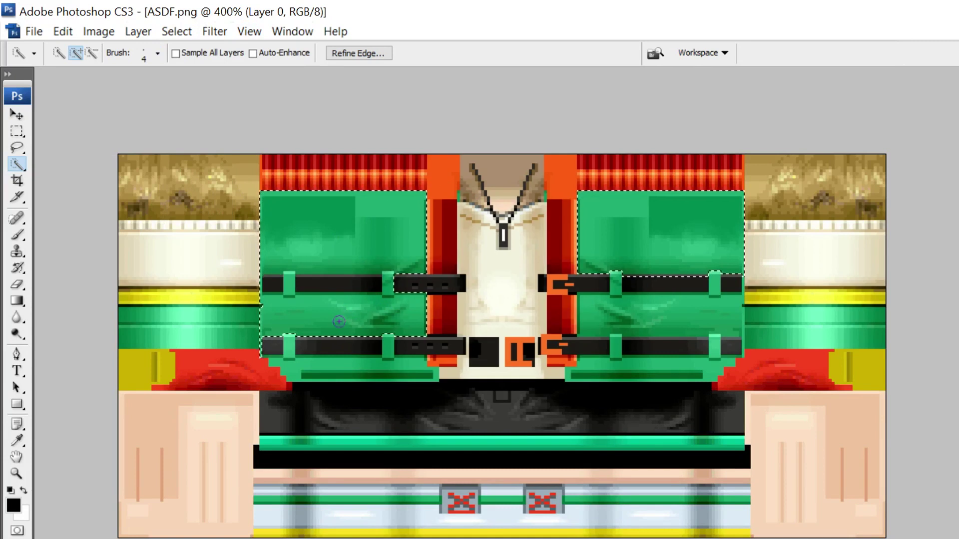
click(330, 368)
click(210, 328)
click(639, 314)
click(649, 369)
click(814, 329)
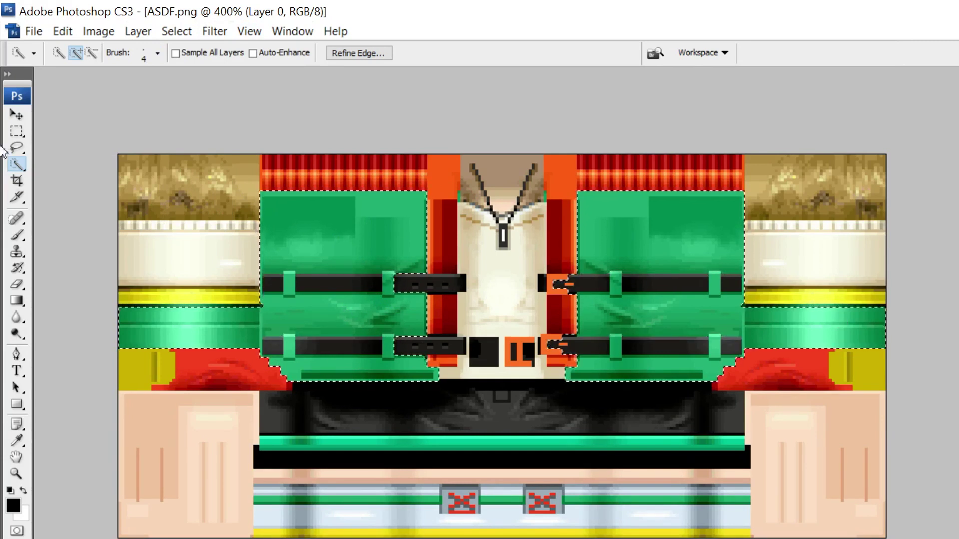
Step: Subtract the black belts and orange buckles on both sides from the Quick Selection, reducing the brush to 2 px for the remaining pieces
alt+click(335, 283)
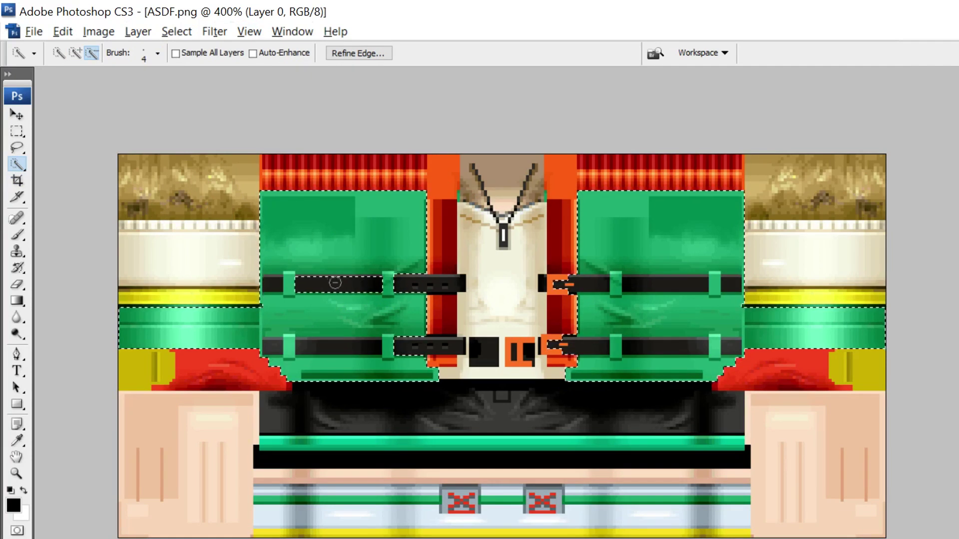
alt+click(269, 281)
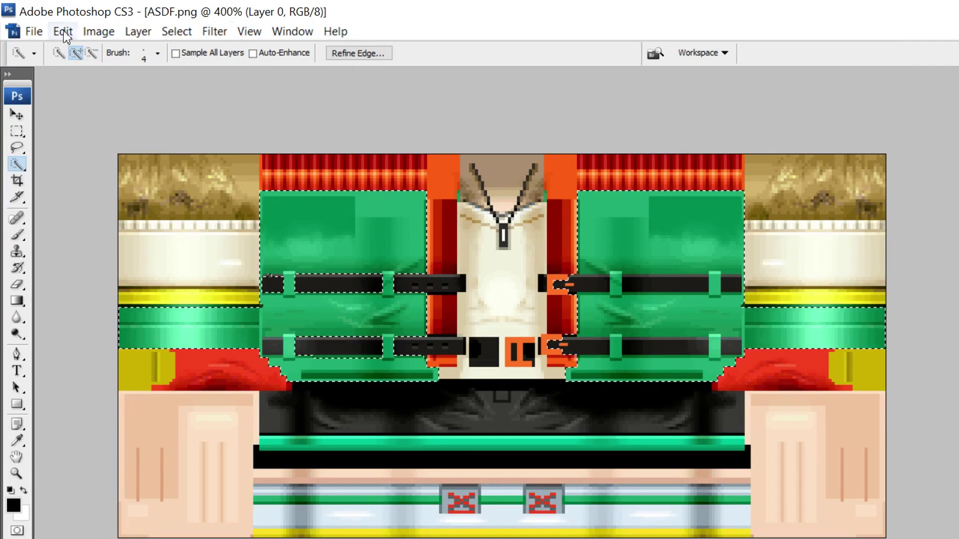
click(128, 50)
text(2)
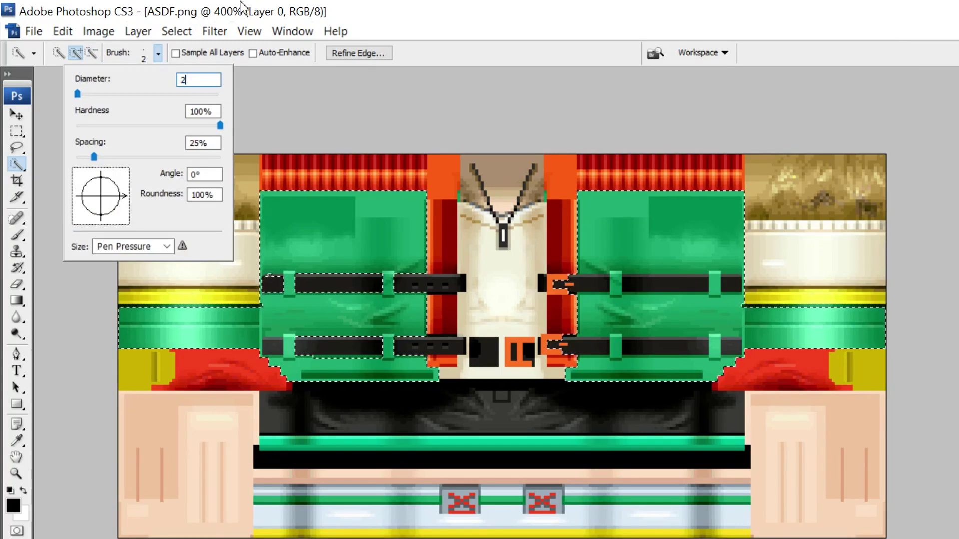
key(Return)
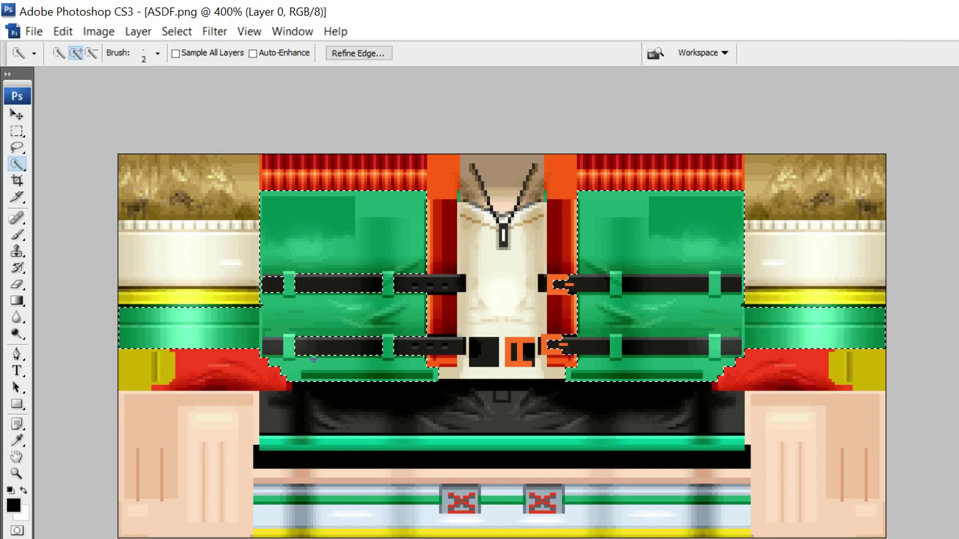
key(super)
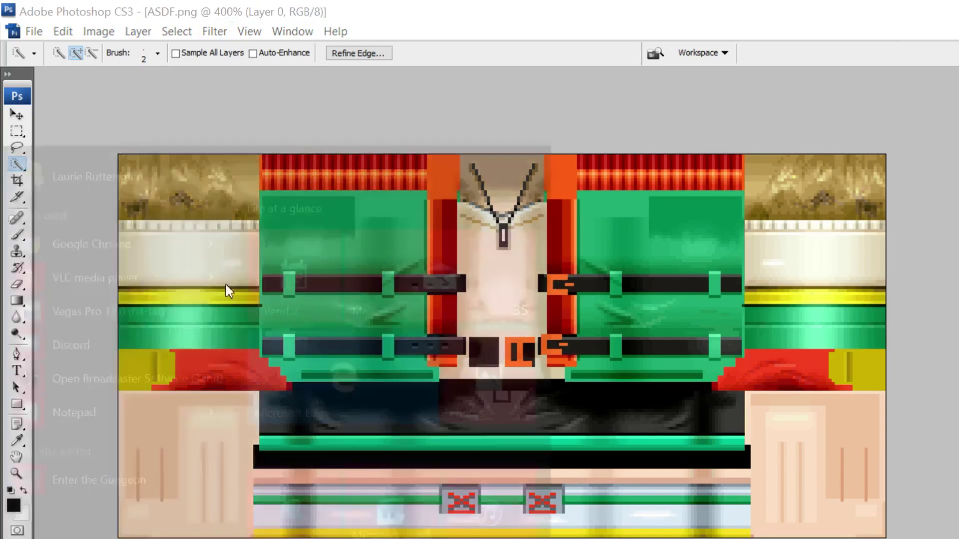
click(389, 9)
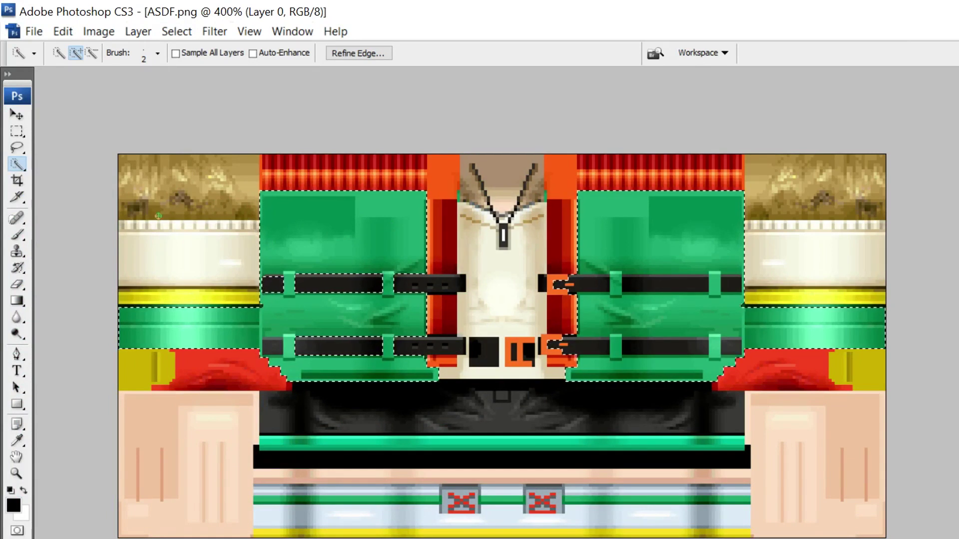
key(alt)
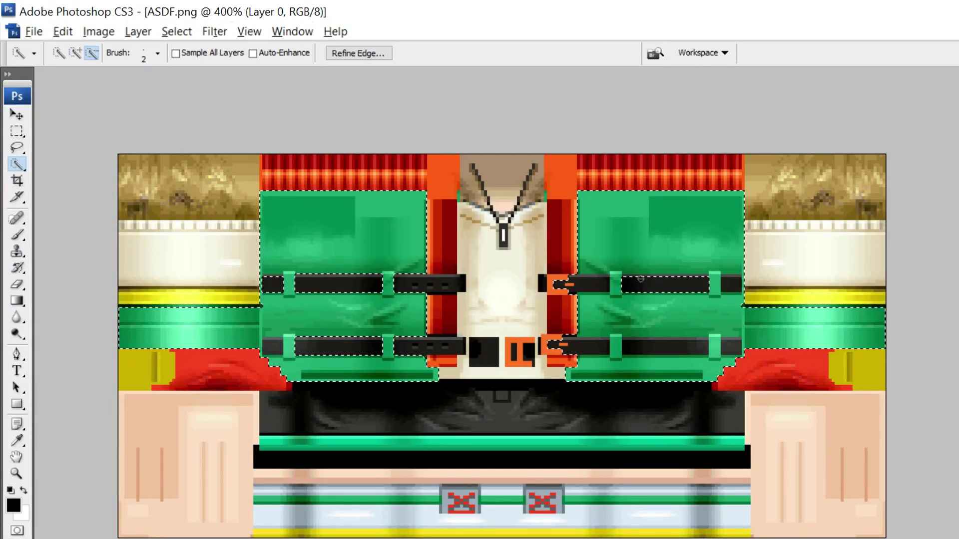
key(alt)
key(alt)
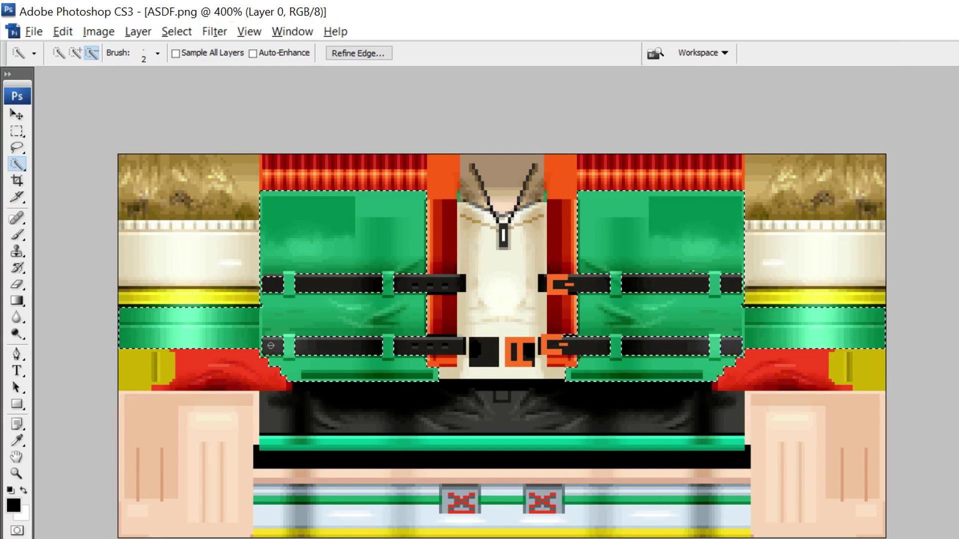
Step: Add the green waistband and the thin green stripe below it to the selection, and copy the selected areas to a new layer
drag(377, 439, 390, 439)
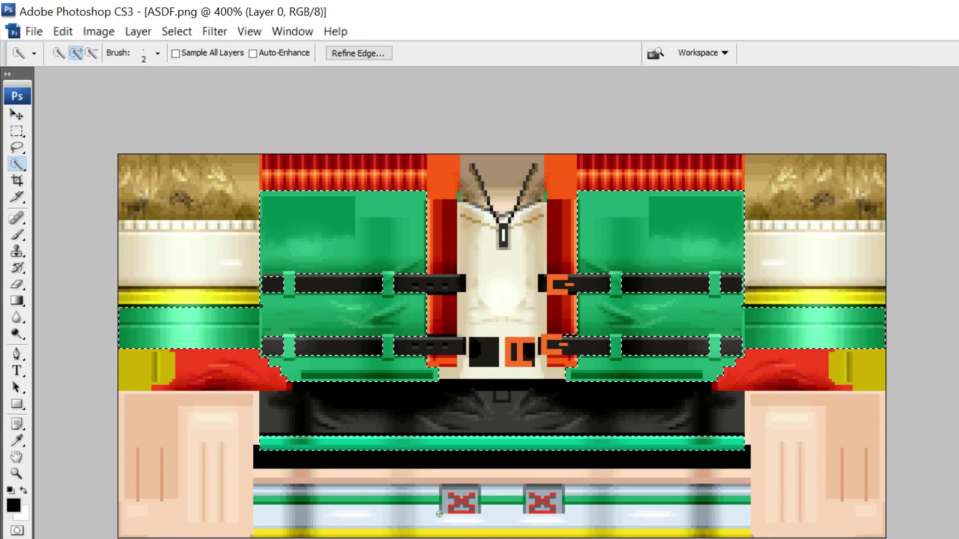
click(417, 499)
click(504, 499)
drag(593, 498, 747, 501)
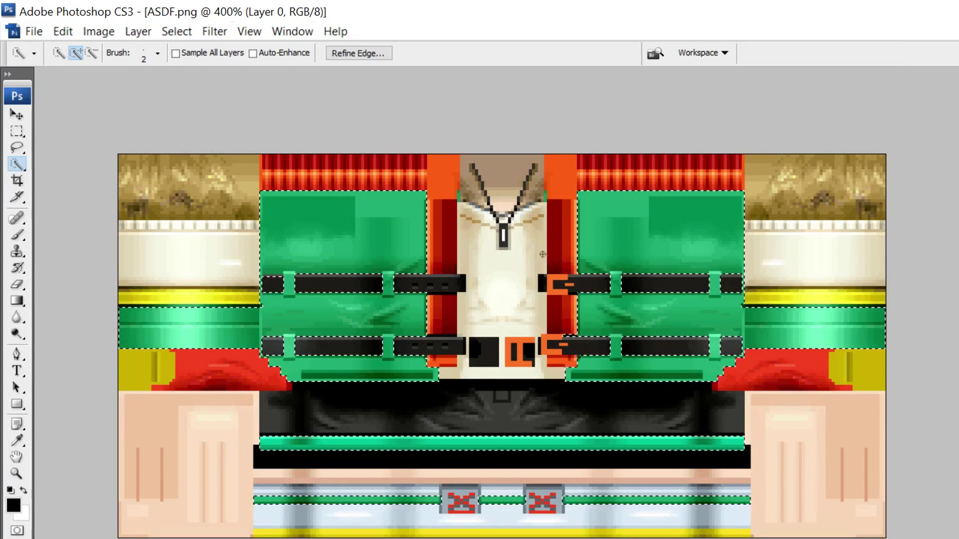
key(ctrl+j)
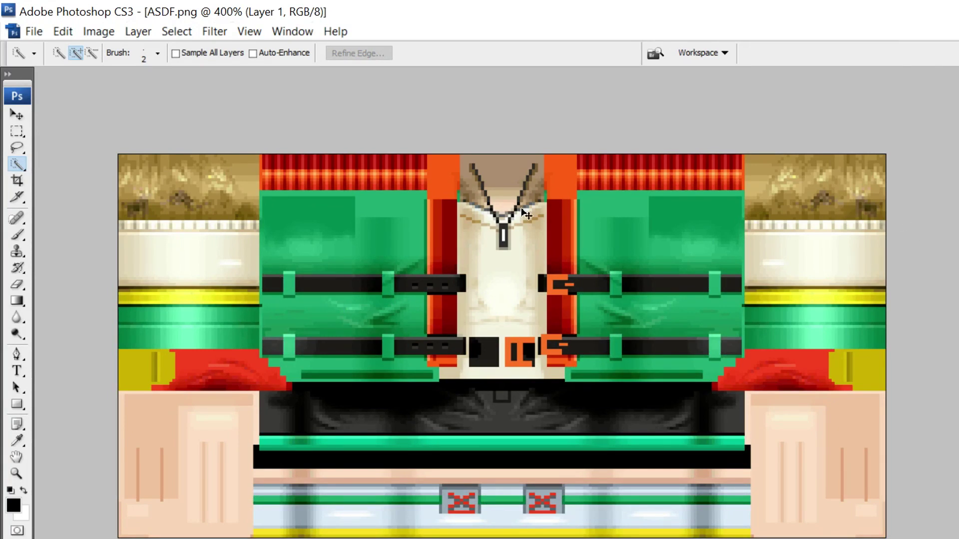
Step: Recolour the copied green parts to blue with Hue/Saturation, setting Hue to +54
key(ctrl+u)
key(Escape)
key(ctrl+u)
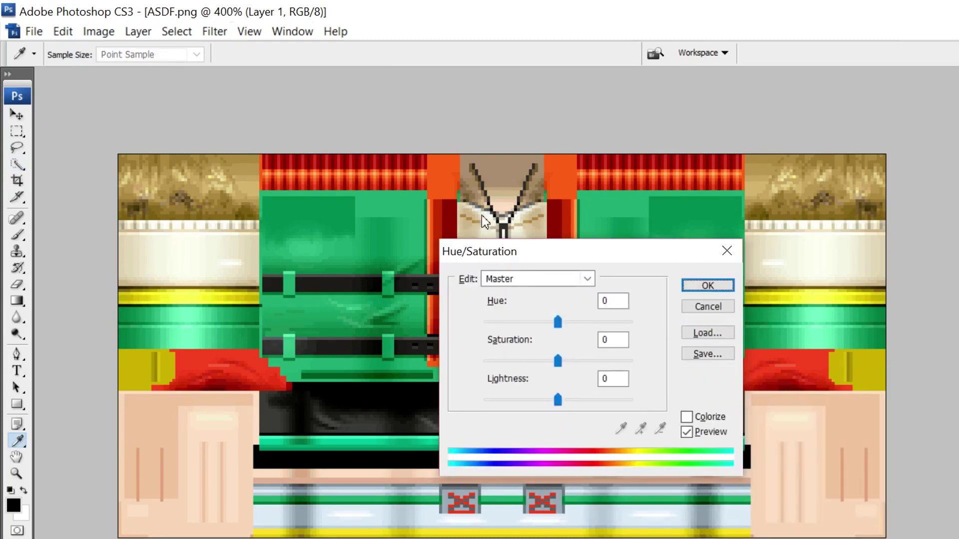
drag(457, 255, 459, 390)
mouse_move(555, 456)
mouse_down()
mouse_move(510, 457)
mouse_move(612, 456)
mouse_move(587, 456)
mouse_move(609, 456)
mouse_move(599, 456)
mouse_up()
key(shift+Up)
key(shift+Up)
key(shift+Up)
key(shift+Up)
key(shift+Up)
key(Down)
key(Down)
key(Down)
key(Down)
key(Down)
key(Down)
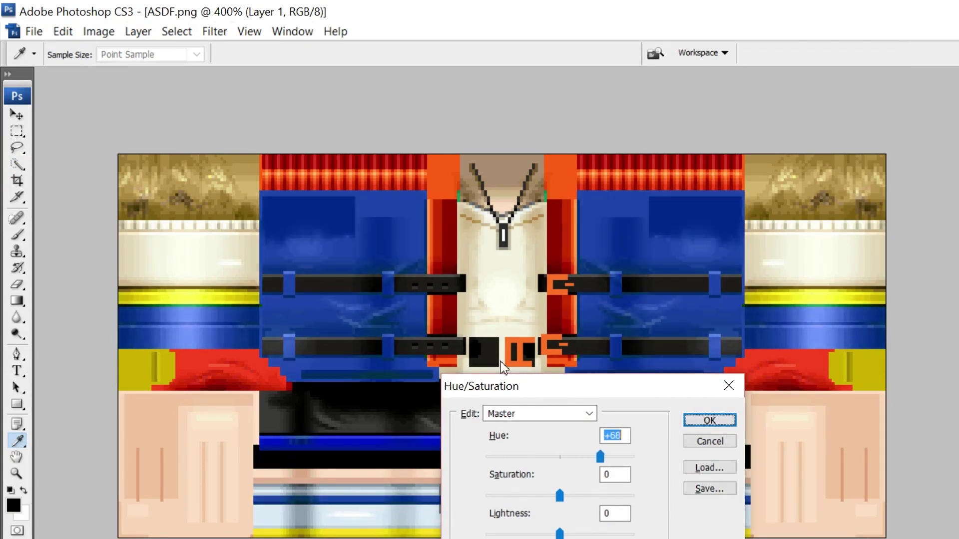
key(shift+Up)
key(Up)
key(Up)
key(Up)
key(Up)
key(Up)
key(shift+Down)
key(Down)
key(Down)
key(Down)
key(Down)
key(Down)
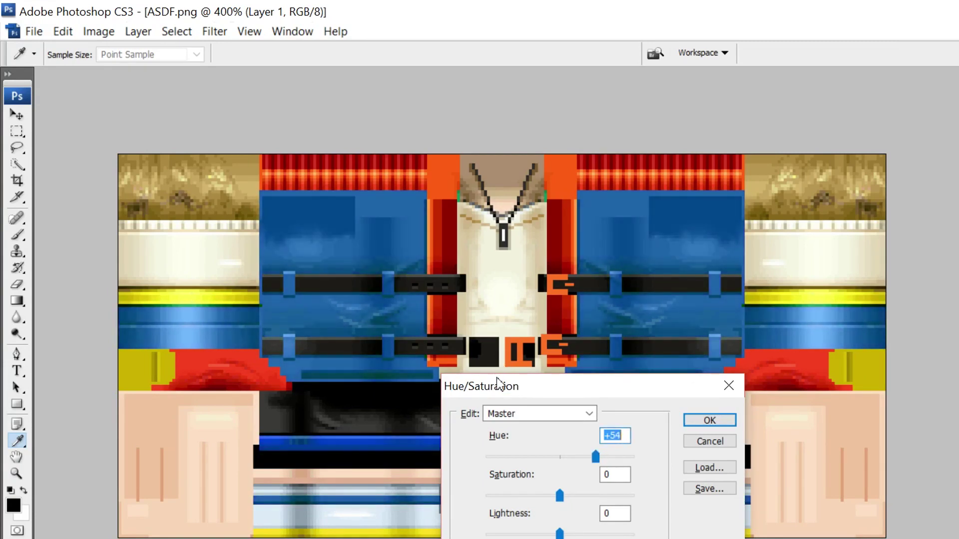
key(Return)
key(w)
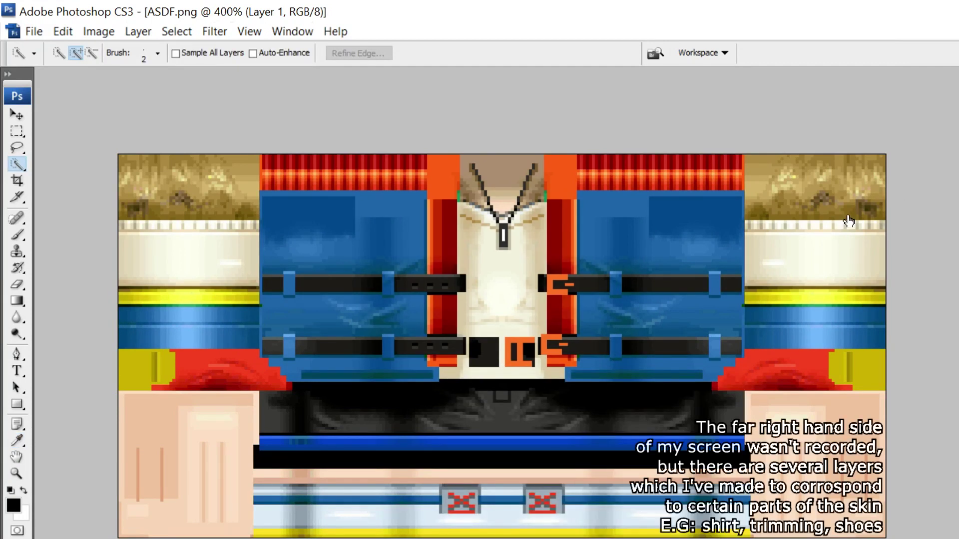
Step: Hide the blue layer briefly to compare it with the original green skin, and restore it
click(849, 218)
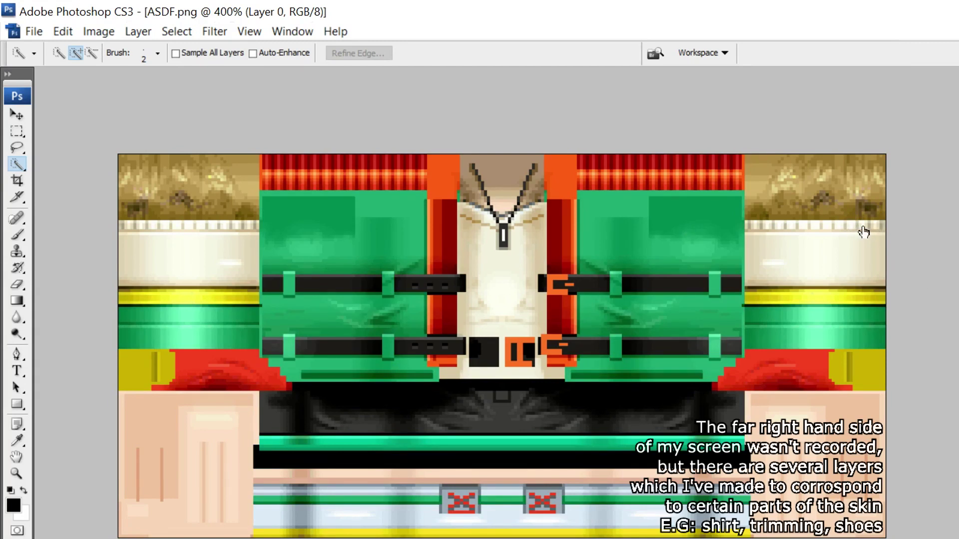
key(ctrl+z)
key(ctrl+z)
key(ctrl+z)
key(ctrl+z)
key(ctrl+z)
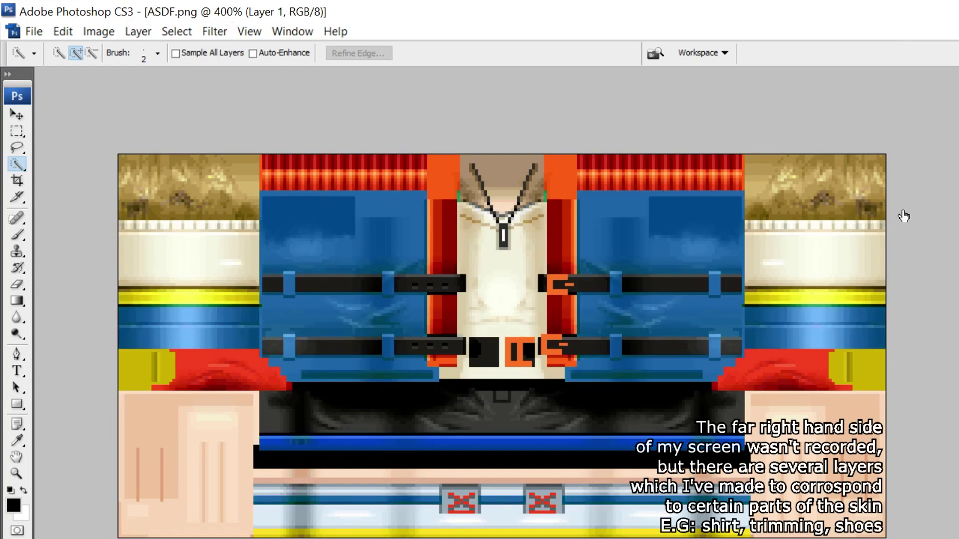
Step: Duplicate the blue layer and apply Black & White to the copy, with Cyans at 213% and Blues at 64%
click(902, 258)
key(Return)
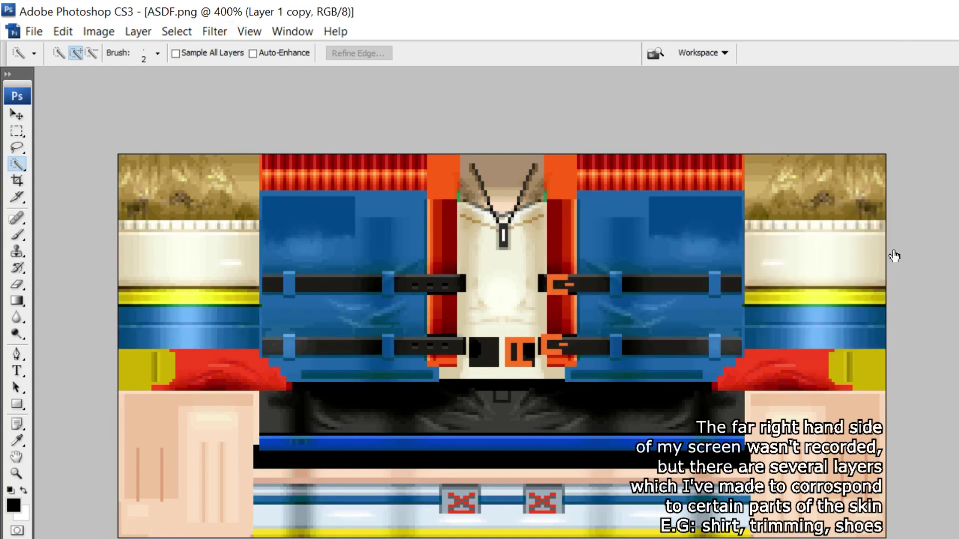
click(84, 33)
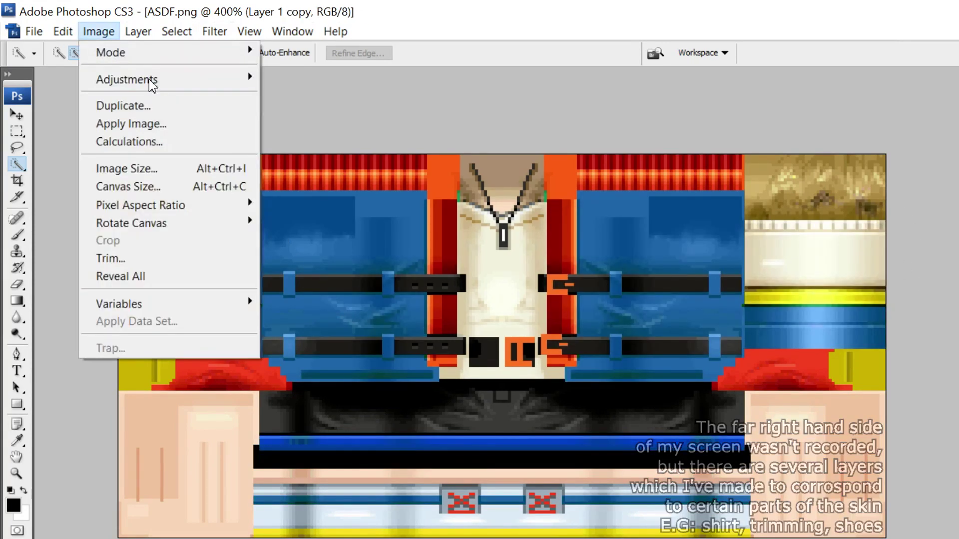
mouse_move(100, 78)
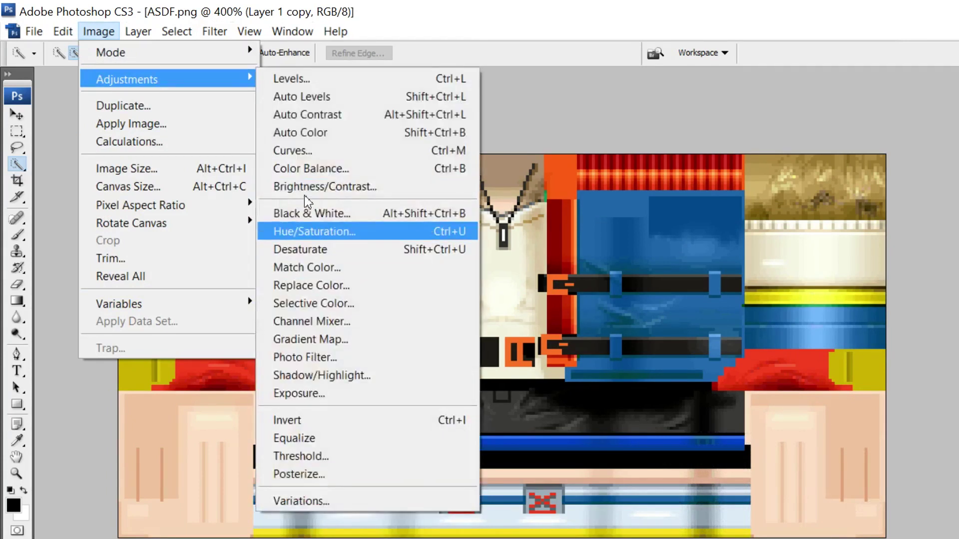
click(305, 214)
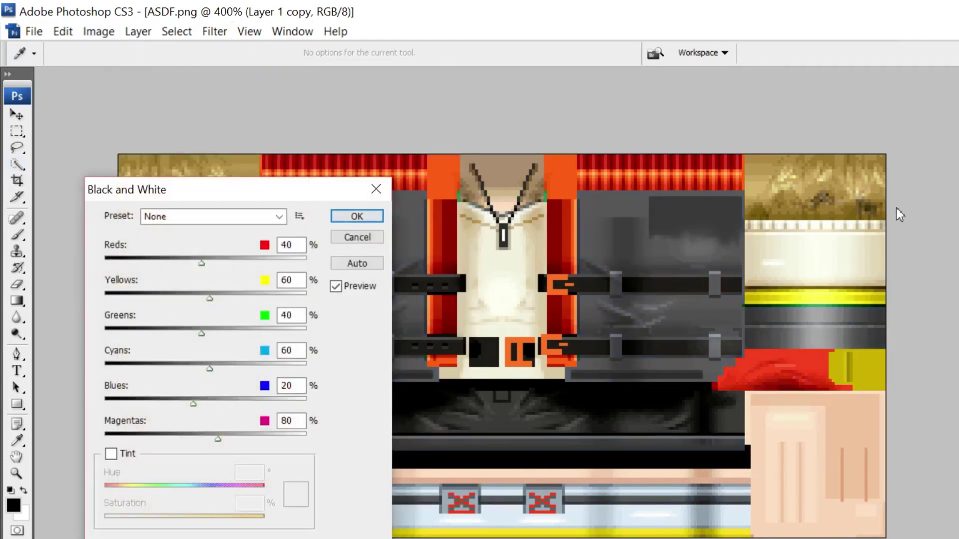
drag(209, 369, 272, 368)
drag(226, 302, 225, 303)
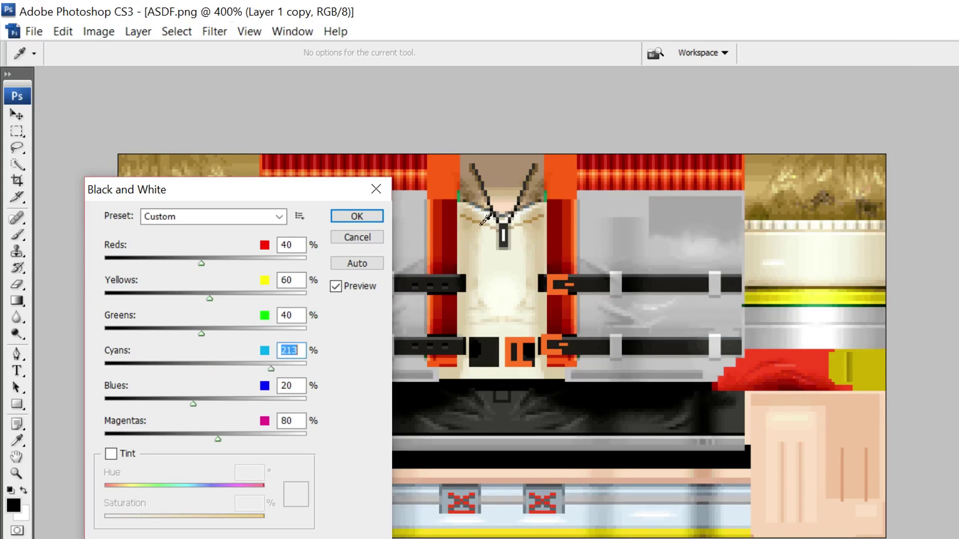
drag(193, 404, 214, 403)
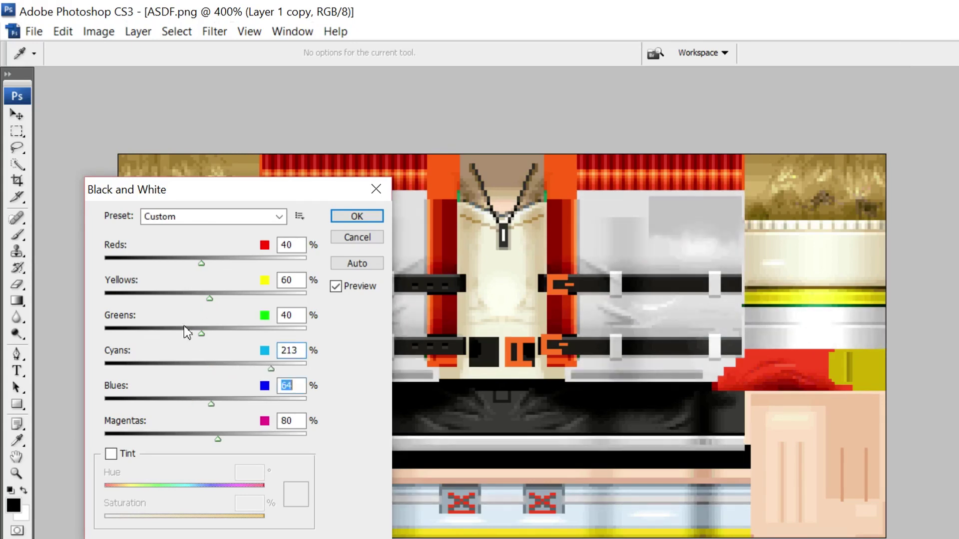
key(Return)
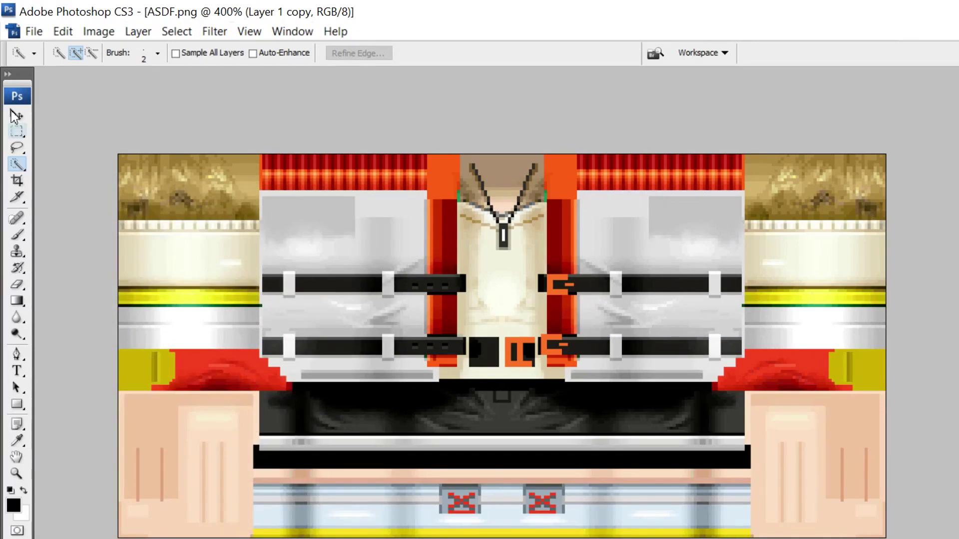
Step: Using a narrow full-height Rectangular Marquee selection, delete the first two alternating strips of the grey layer at the left sleeve band's outer end
click(16, 131)
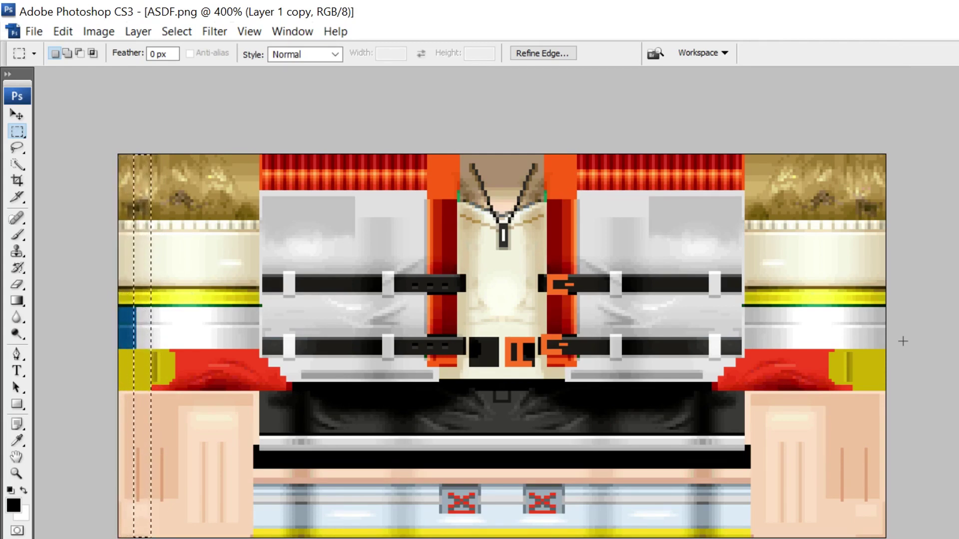
key(ctrl+Right)
key(ctrl+Right)
key(ctrl+Right)
key(ctrl+Right)
key(ctrl+Right)
key(ctrl+Right)
key(ctrl+Right)
key(ctrl+Right)
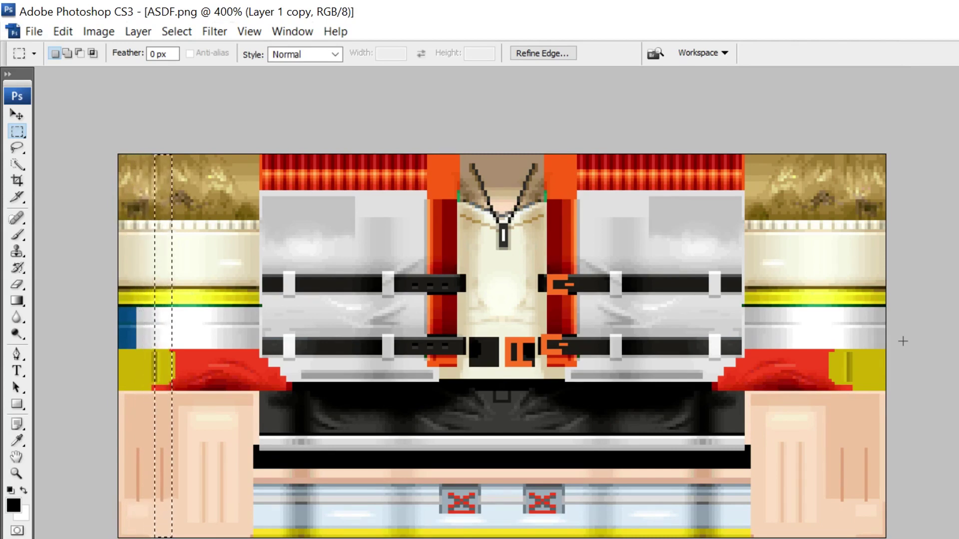
key(ctrl+Right)
key(ctrl+Right)
key(ctrl+Right)
key(ctrl+Right)
key(ctrl+Right)
key(ctrl+Right)
key(ctrl+Right)
key(ctrl+Right)
key(ctrl+Right)
key(ctrl+Right)
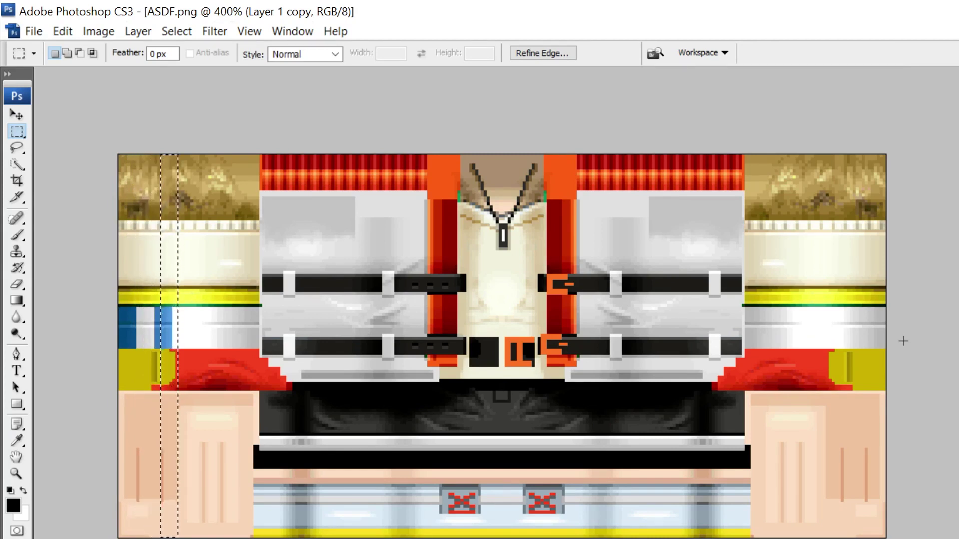
Step: Move the strip selection along the left sleeve band and delete the next two alternating strips from the grey layer, up to the jacket panel
key(ctrl+Right)
key(ctrl+Right)
key(ctrl+Right)
key(ctrl+Right)
key(ctrl+Right)
key(ctrl+Right)
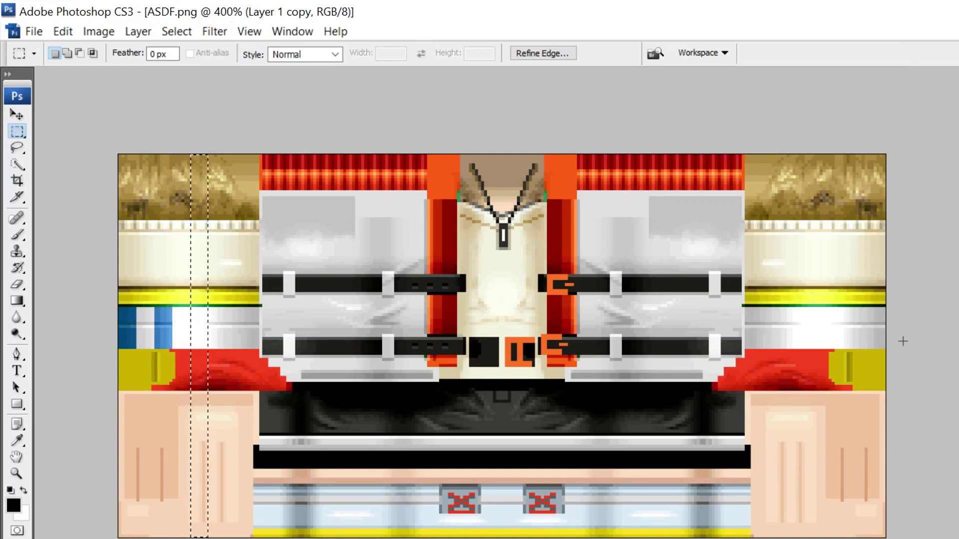
key(ctrl+Right)
key(ctrl+Right)
key(ctrl+Right)
key(ctrl+Right)
key(ctrl+Right)
key(ctrl+Right)
key(ctrl+Right)
key(ctrl+Right)
key(ctrl+Right)
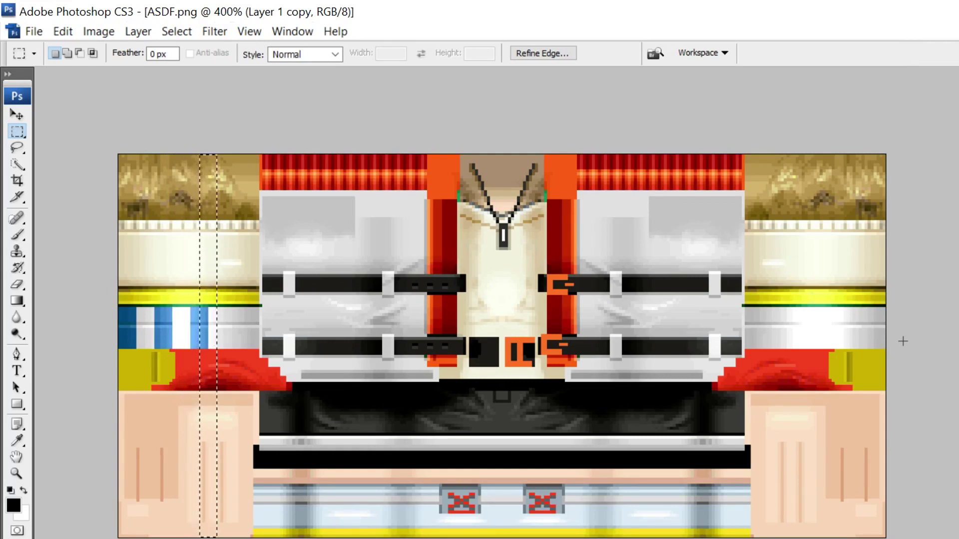
key(ctrl+Right)
key(ctrl+Right)
key(ctrl+Right)
key(ctrl+Right)
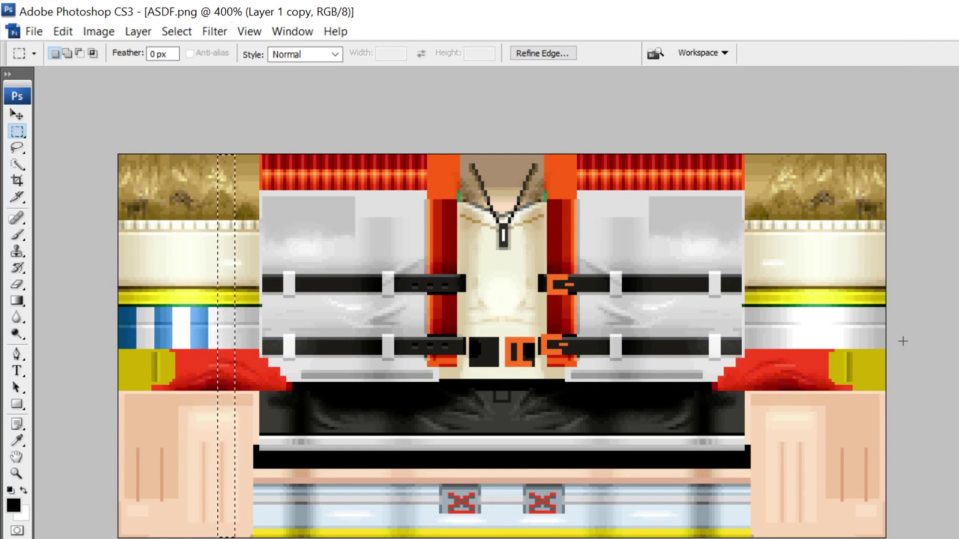
key(ctrl+Right)
key(ctrl+Right)
key(ctrl+Right)
key(ctrl+Right)
key(ctrl+Right)
key(ctrl+Right)
key(ctrl+Right)
key(ctrl+Right)
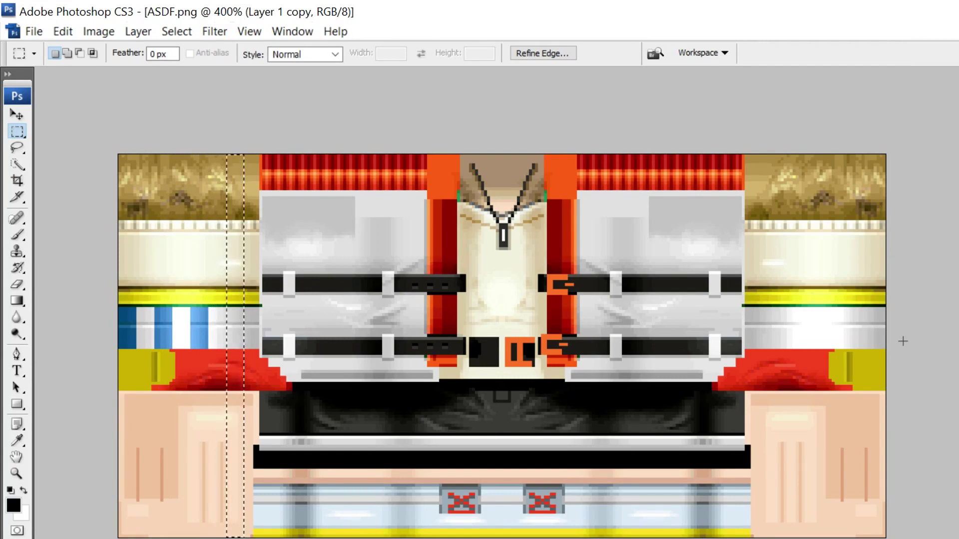
key(ctrl+Right)
key(ctrl+Right)
key(ctrl+Right)
key(ctrl+Right)
key(ctrl+Right)
key(ctrl+Right)
key(ctrl+Right)
key(ctrl+Right)
key(ctrl+Right)
key(ctrl+Right)
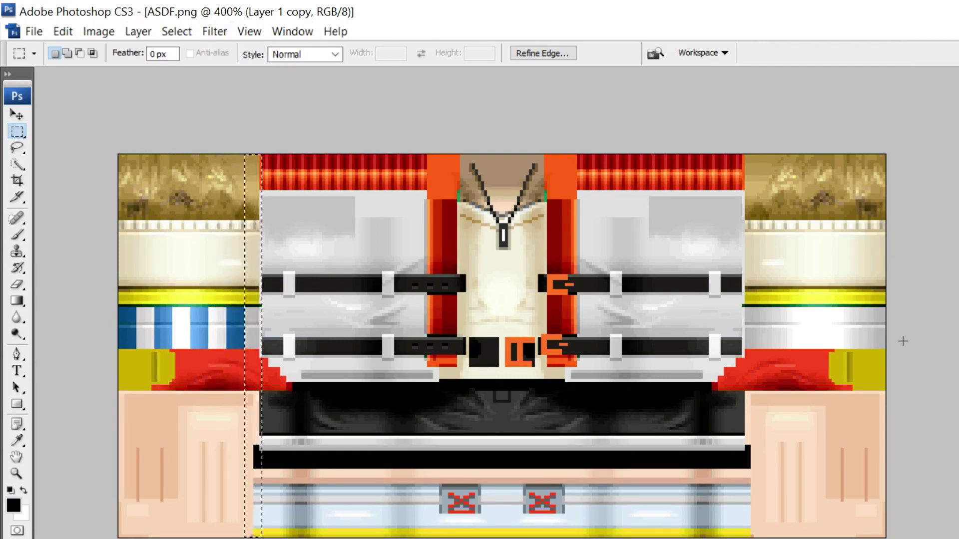
Step: Move the strip selection onto the left jacket panel's outer edge and delete that strip from the grey layer
key(ctrl+Right)
key(ctrl+Right)
key(ctrl+Right)
key(ctrl+Right)
key(ctrl+Right)
key(ctrl+Right)
key(ctrl+Right)
key(ctrl+Right)
key(ctrl+Right)
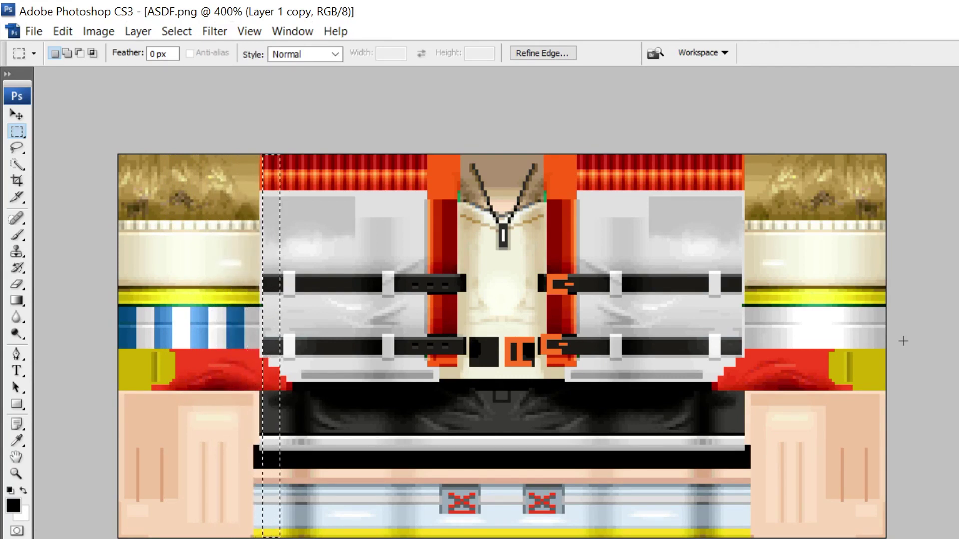
Step: Shift the selection two strip widths inward on the left jacket panel and delete the second blue-revealing strip from the grey layer
key(ctrl+Right)
key(ctrl+Right)
key(ctrl+Right)
key(ctrl+Right)
key(ctrl+Right)
key(ctrl+Right)
key(ctrl+Right)
key(ctrl+Right)
key(ctrl+Right)
key(ctrl+Right)
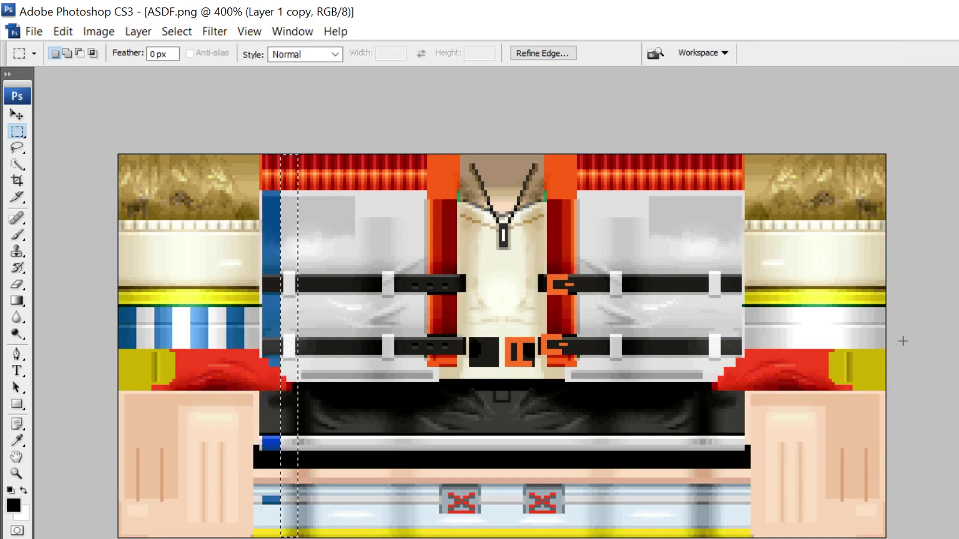
key(ctrl+Right)
key(ctrl+Right)
key(ctrl+Right)
key(ctrl+Right)
key(ctrl+Right)
key(ctrl+Right)
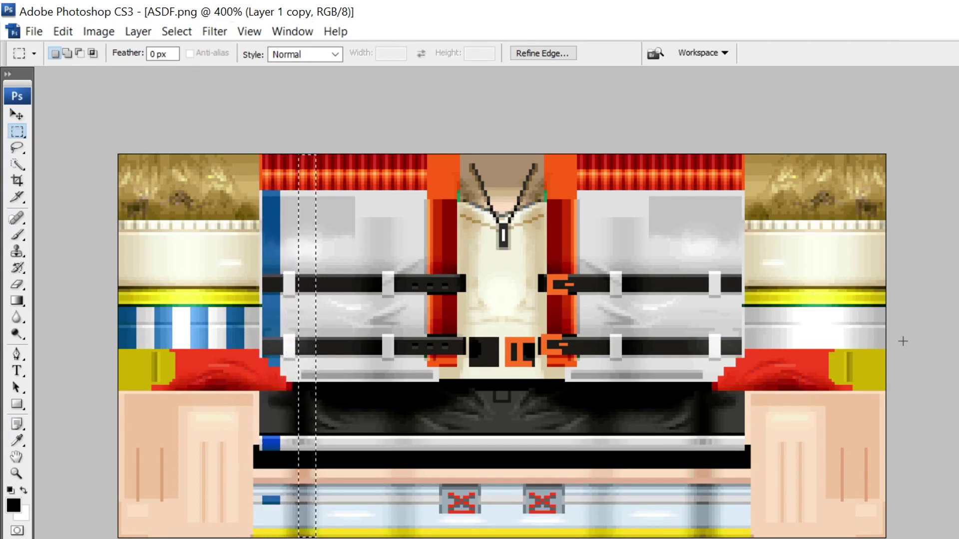
Step: Skip one strip width and delete the third alternating strip of the grey layer on the left jacket panel
key(ctrl+Right)
key(ctrl+Right)
key(ctrl+Right)
key(ctrl+Right)
key(ctrl+Right)
key(ctrl+Right)
key(ctrl+Right)
key(ctrl+Right)
key(ctrl+Right)
key(ctrl+Right)
key(ctrl+Right)
key(ctrl+Right)
key(ctrl+Right)
key(ctrl+Right)
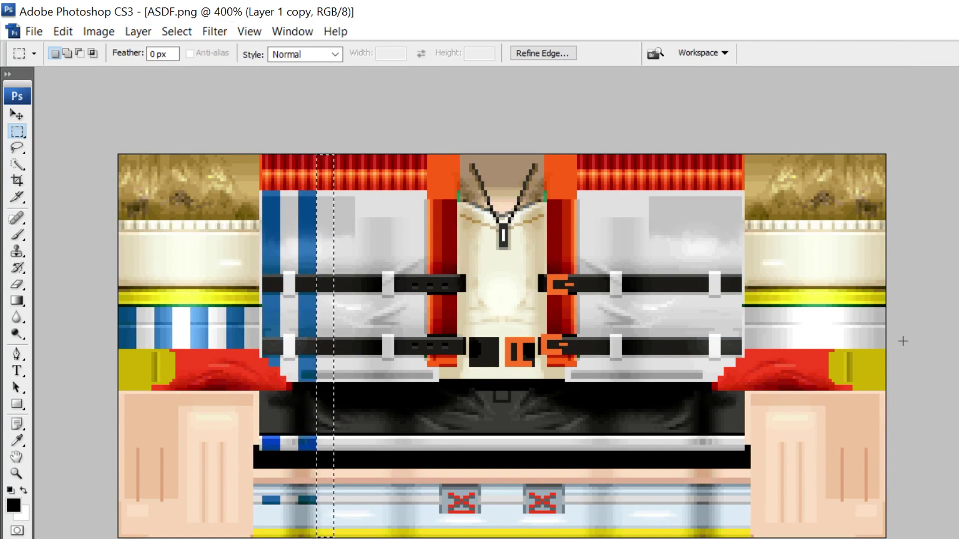
key(ctrl+Right)
key(ctrl+Right)
key(ctrl+Right)
key(ctrl+Right)
key(ctrl+Right)
key(ctrl+Right)
key(ctrl+Right)
key(ctrl+Right)
key(ctrl+Right)
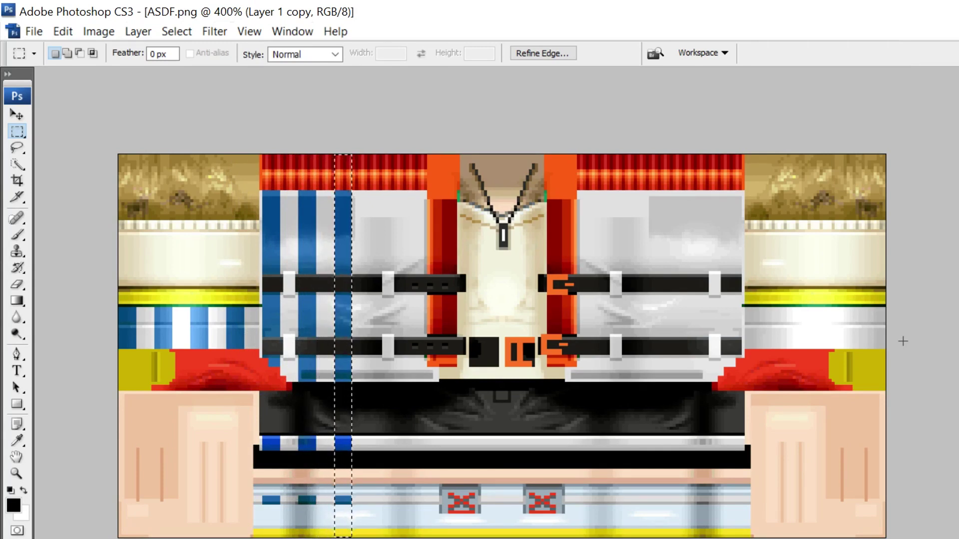
Step: Advance the selection past another grey stripe and delete the fourth alternating strip on the left jacket panel
key(ctrl+Right)
key(ctrl+Right)
key(ctrl+Right)
key(ctrl+Right)
key(ctrl+Right)
key(ctrl+Right)
key(ctrl+Right)
key(ctrl+Right)
key(ctrl+Right)
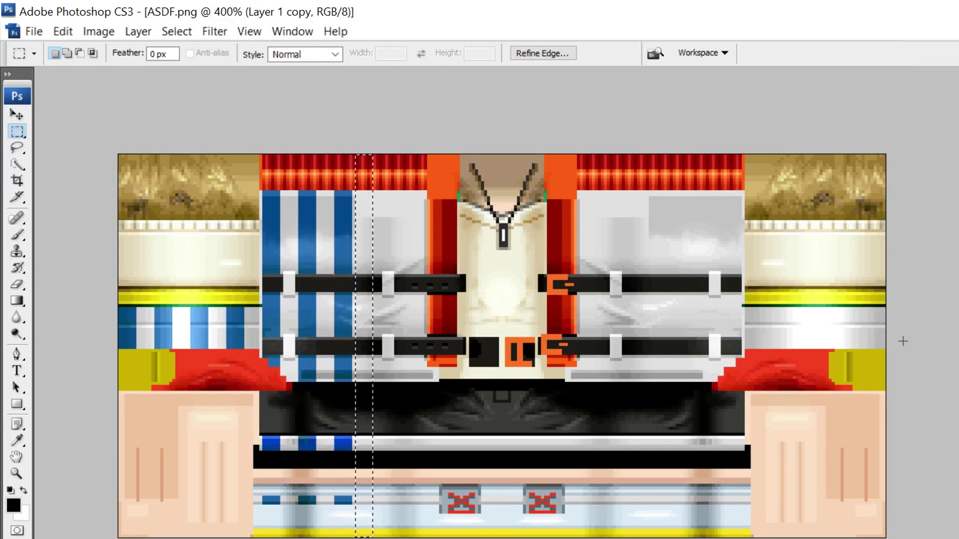
key(ctrl+Right)
key(ctrl+Right)
key(ctrl+Right)
key(ctrl+Right)
key(ctrl+Right)
key(ctrl+Right)
key(ctrl+Right)
key(ctrl+Right)
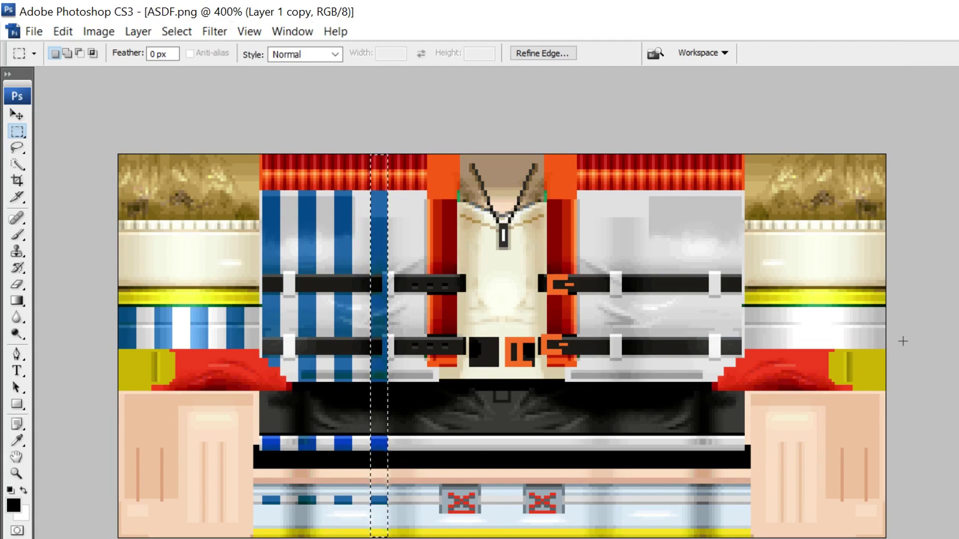
Step: Delete the fifth alternating strip of the grey layer on the left jacket panel, directly beside the orange and red trim
key(ctrl+Right)
key(ctrl+Right)
key(ctrl+Right)
key(ctrl+Right)
key(ctrl+Right)
key(ctrl+Right)
key(ctrl+Right)
key(ctrl+Right)
key(ctrl+Right)
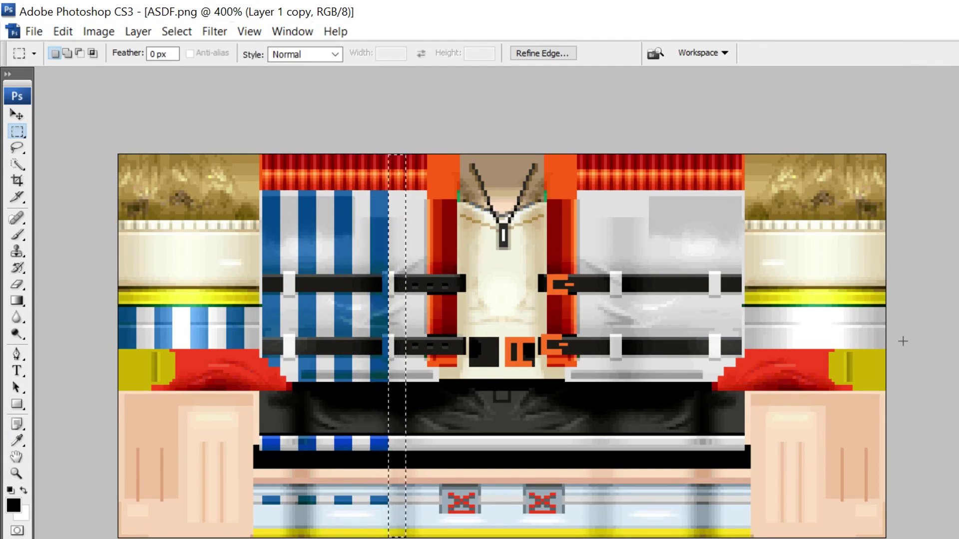
key(ctrl+Right)
key(ctrl+Right)
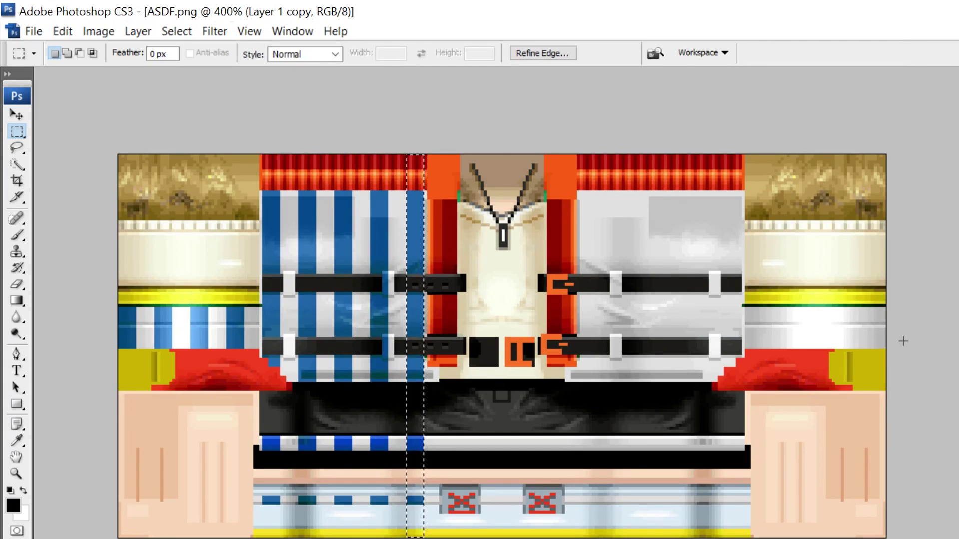
Step: Move the strip selection across the zipper area to the right jacket panel and delete its first strip, leaving a grey stripe beside the trim
key(ctrl+Right)
key(ctrl+Right)
key(ctrl+Right)
key(ctrl+Right)
key(ctrl+Right)
key(ctrl+Right)
key(ctrl+Right)
key(ctrl+Right)
key(ctrl+Right)
key(ctrl+Right)
key(ctrl+Right)
key(ctrl+Right)
key(ctrl+Right)
key(ctrl+Right)
key(ctrl+Right)
key(ctrl+Right)
key(ctrl+Right)
key(ctrl+Right)
key(ctrl+Right)
key(ctrl+Right)
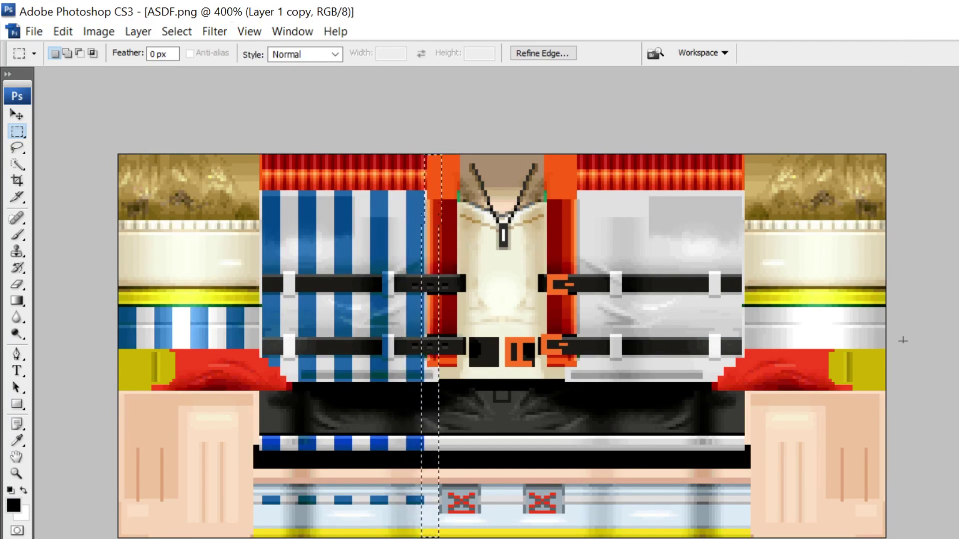
key(ctrl+Right)
key(ctrl+Right)
key(ctrl+Right)
key(ctrl+Right)
key(ctrl+Right)
key(ctrl+Right)
key(ctrl+Right)
key(ctrl+Right)
key(ctrl+Right)
key(ctrl+Right)
key(ctrl+Right)
key(ctrl+Right)
key(ctrl+Right)
key(ctrl+Right)
key(ctrl+Right)
key(ctrl+Right)
key(ctrl+Right)
key(ctrl+Right)
key(ctrl+Right)
key(ctrl+Right)
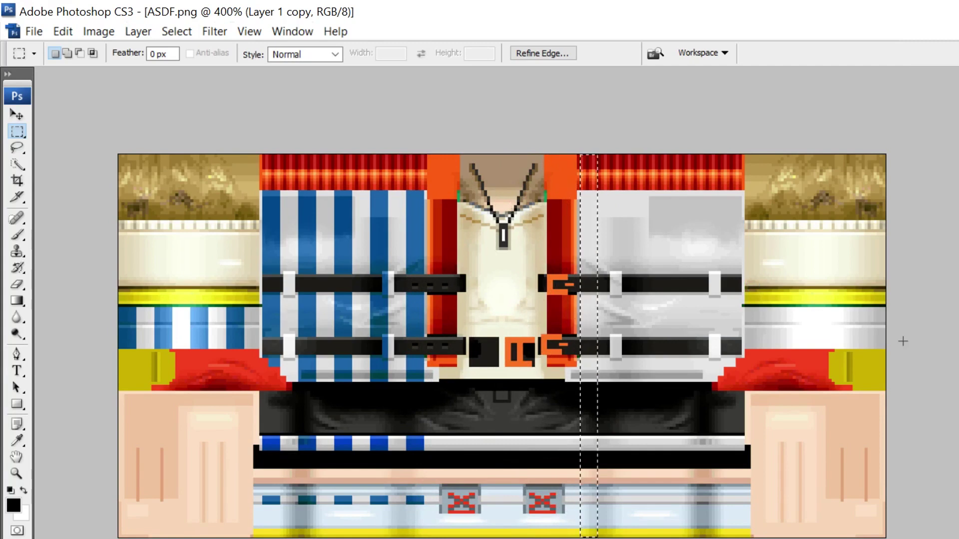
key(ctrl+Right)
key(ctrl+Right)
key(ctrl+Right)
key(ctrl+Right)
key(ctrl+Right)
key(ctrl+Right)
key(ctrl+Right)
key(ctrl+Right)
key(ctrl+Right)
key(ctrl+Right)
key(ctrl+Right)
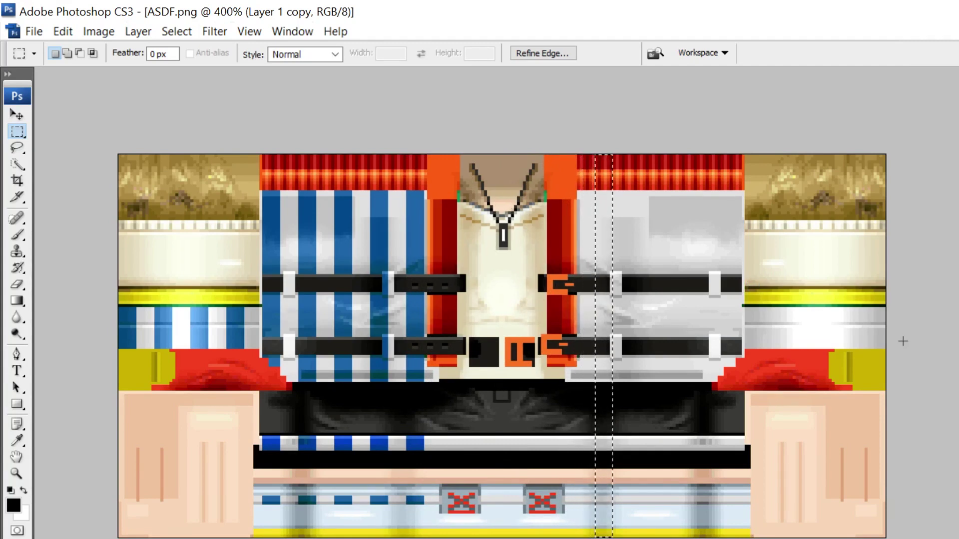
Step: Skip one strip width on the right jacket panel and delete its second alternating strip from the grey layer
key(ctrl+Right)
key(ctrl+Right)
key(ctrl+Right)
key(ctrl+Right)
key(ctrl+Right)
key(ctrl+Right)
key(ctrl+Right)
key(ctrl+Right)
key(ctrl+Right)
key(ctrl+Right)
key(ctrl+Right)
key(ctrl+Right)
key(ctrl+Right)
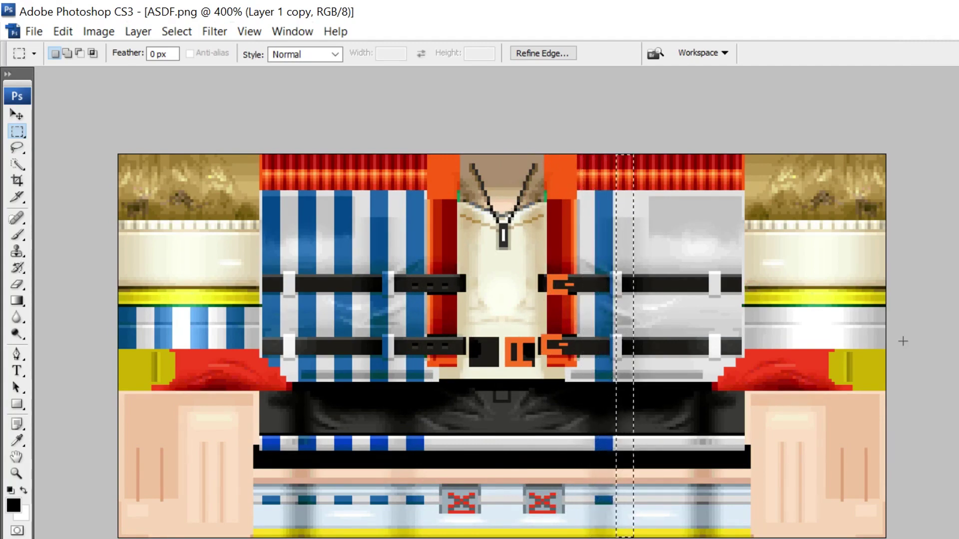
key(ctrl+Right)
key(ctrl+Right)
key(ctrl+Right)
key(ctrl+Right)
key(ctrl+Right)
key(ctrl+Right)
key(ctrl+Right)
key(ctrl+Right)
key(ctrl+Right)
key(ctrl+Right)
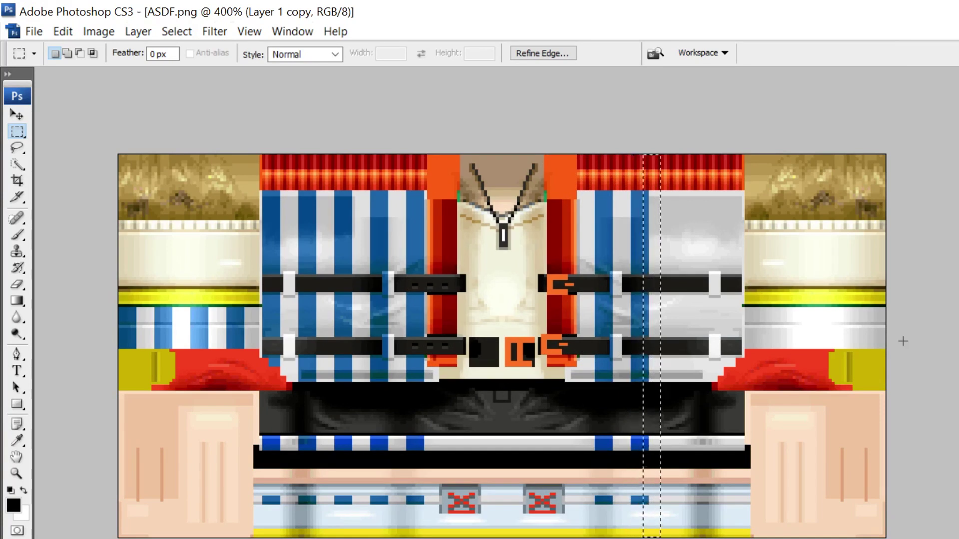
Step: Skip one grey stripe on the right jacket panel and delete its third alternating strip from the grey layer
key(ctrl+Right)
key(ctrl+Right)
key(ctrl+Right)
key(ctrl+Right)
key(ctrl+Right)
key(ctrl+Right)
key(ctrl+Right)
key(ctrl+Right)
key(ctrl+Right)
key(ctrl+Right)
key(ctrl+Right)
key(ctrl+Right)
key(ctrl+Right)
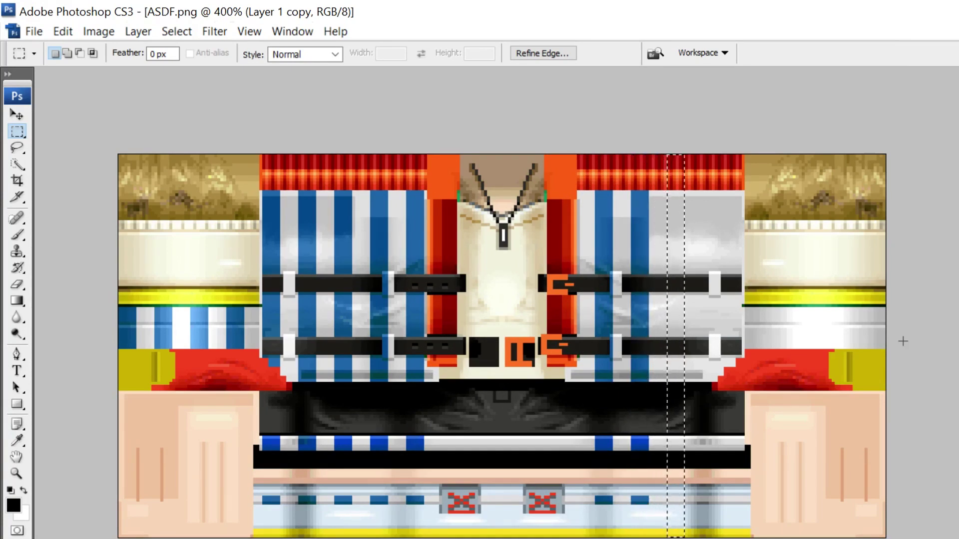
Step: Advance the selection past the next grey stripe and delete the fourth alternating strip on the right jacket panel
key(ctrl+Right)
key(ctrl+Right)
key(ctrl+Right)
key(ctrl+Right)
key(ctrl+Right)
key(ctrl+Right)
key(ctrl+Right)
key(ctrl+Right)
key(ctrl+Right)
key(ctrl+Right)
key(ctrl+Right)
key(ctrl+Right)
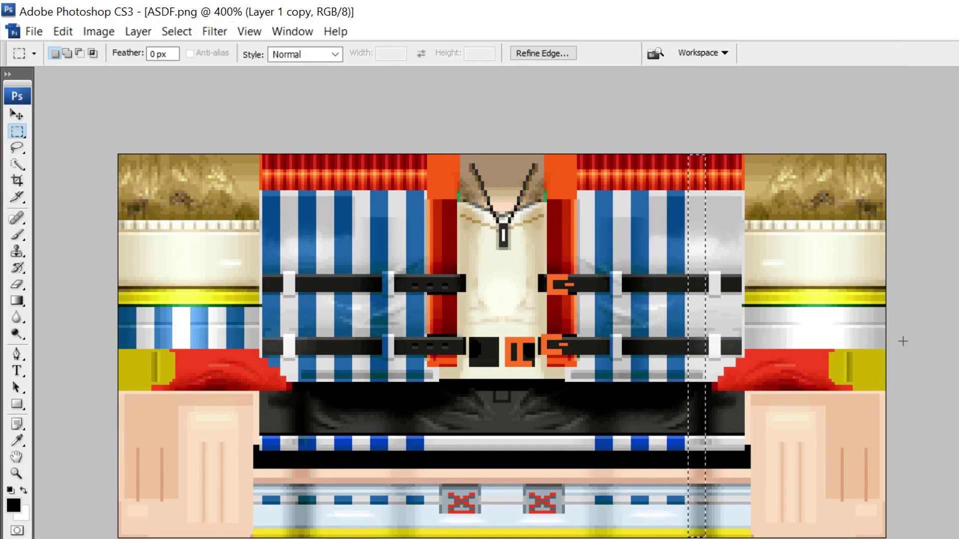
key(ctrl+Right)
key(ctrl+Right)
key(ctrl+Right)
key(ctrl+Right)
Step: Delete the fifth alternating strip of the grey layer where the right jacket panel meets the right sleeve
key(ctrl+Right)
key(ctrl+Right)
key(ctrl+Right)
key(ctrl+Right)
key(ctrl+Right)
key(ctrl+Right)
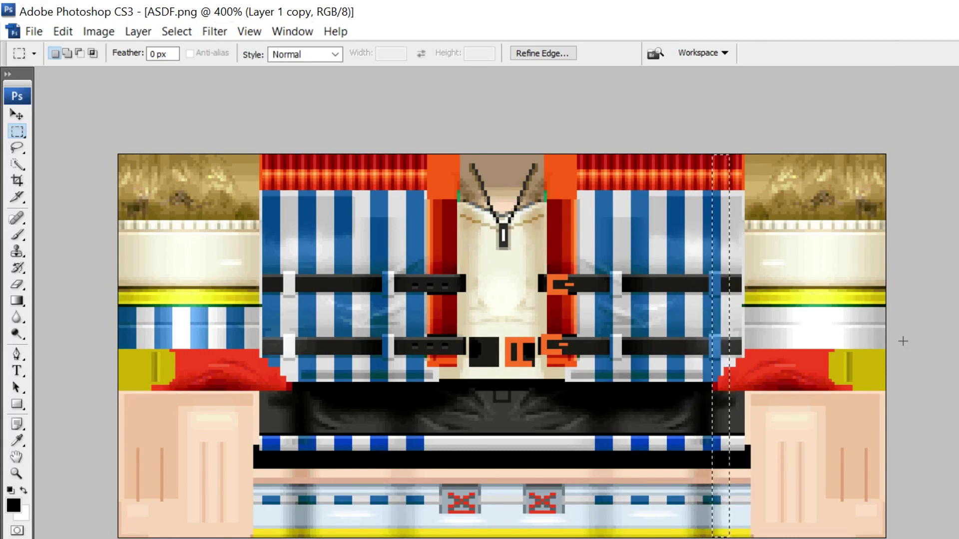
key(ctrl+Right)
key(ctrl+Right)
key(ctrl+Right)
key(ctrl+Right)
key(ctrl+Right)
key(ctrl+Right)
key(ctrl+Right)
key(ctrl+Right)
key(ctrl+Right)
key(ctrl+Right)
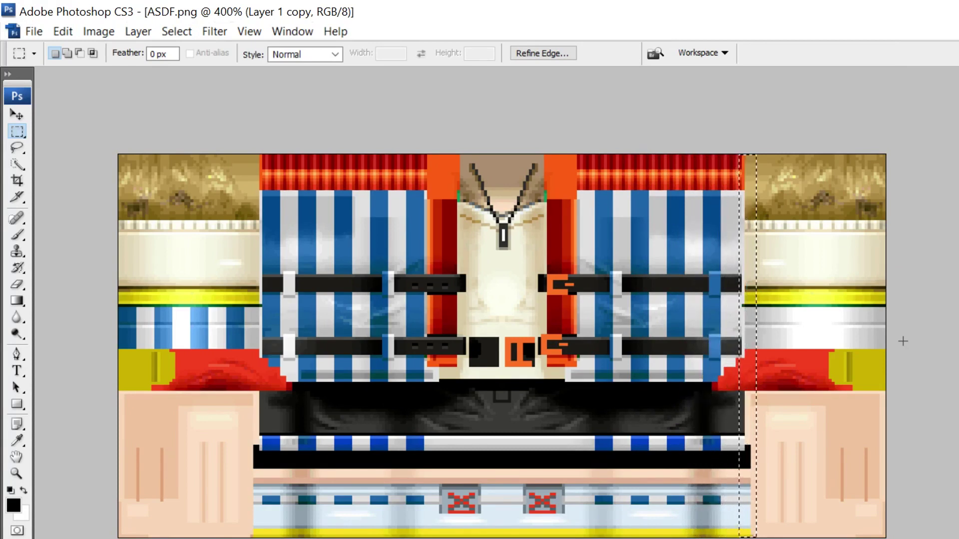
Step: Continue onto the right sleeve band, leave one grey stripe and delete the next strip of the grey layer
key(ctrl+Right)
key(ctrl+Right)
key(ctrl+Right)
key(ctrl+Right)
key(ctrl+Right)
key(ctrl+Right)
key(ctrl+Right)
key(ctrl+Right)
key(ctrl+Right)
key(ctrl+Right)
key(ctrl+Right)
key(ctrl+Right)
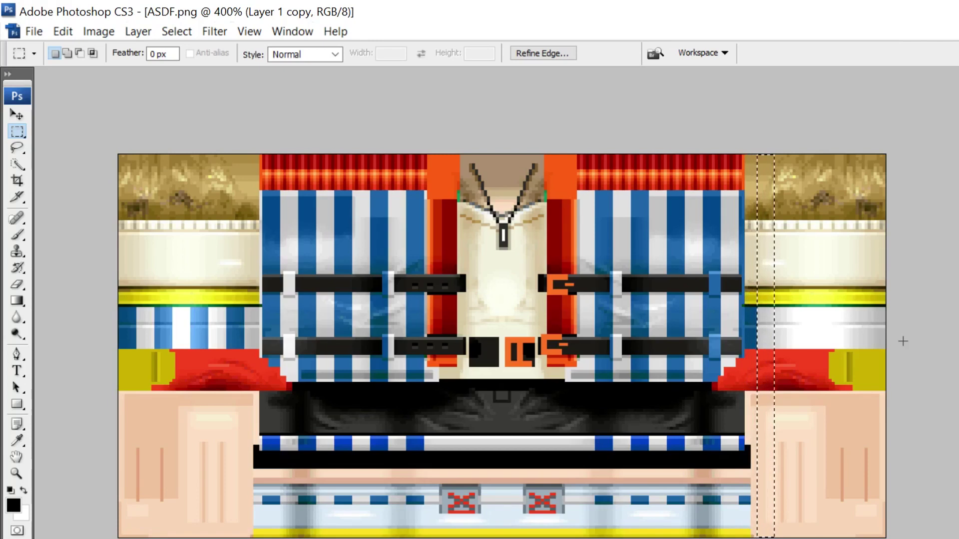
key(ctrl+Right)
key(ctrl+Right)
key(ctrl+Right)
key(ctrl+Right)
key(ctrl+Right)
Step: Skip the bright highlight stripe on the right sleeve band and delete the strip directly beyond it
key(ctrl+Right)
key(ctrl+Right)
key(ctrl+Right)
key(ctrl+Right)
key(ctrl+Right)
key(ctrl+Right)
key(ctrl+Right)
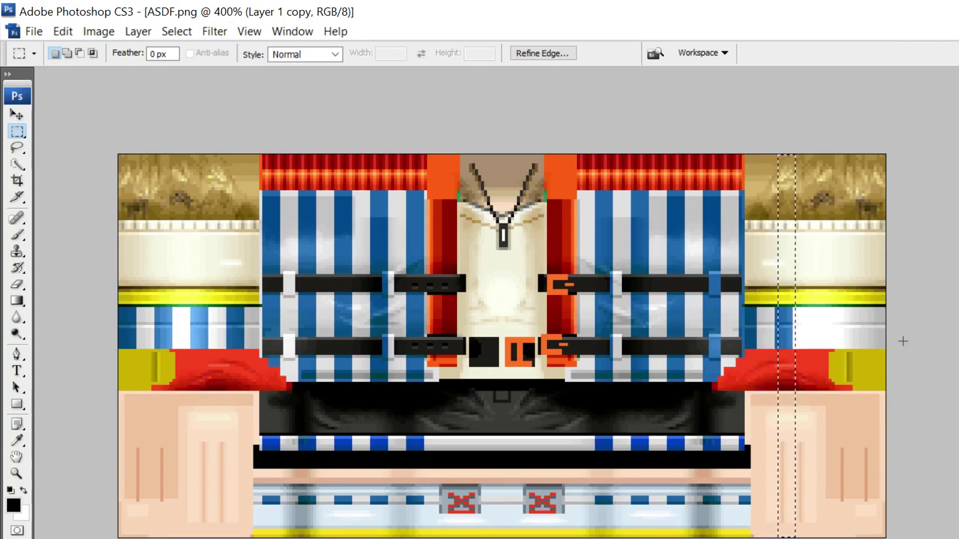
key(ctrl+Right)
key(ctrl+Right)
key(ctrl+Right)
key(ctrl+Right)
key(ctrl+Right)
key(ctrl+Right)
key(ctrl+Right)
key(ctrl+Right)
key(ctrl+Right)
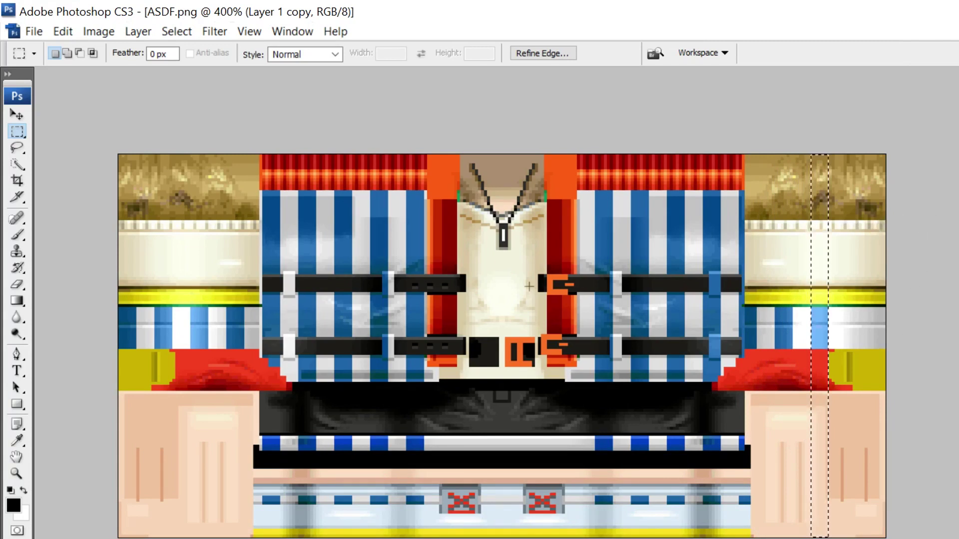
Step: Skip another grey stripe on the right sleeve band and delete the last alternating strip near its outer end
key(Right)
key(Right)
key(Right)
key(Right)
key(Right)
key(Right)
key(Right)
key(Right)
key(Right)
key(Right)
key(Right)
key(Right)
key(Right)
key(Right)
key(Right)
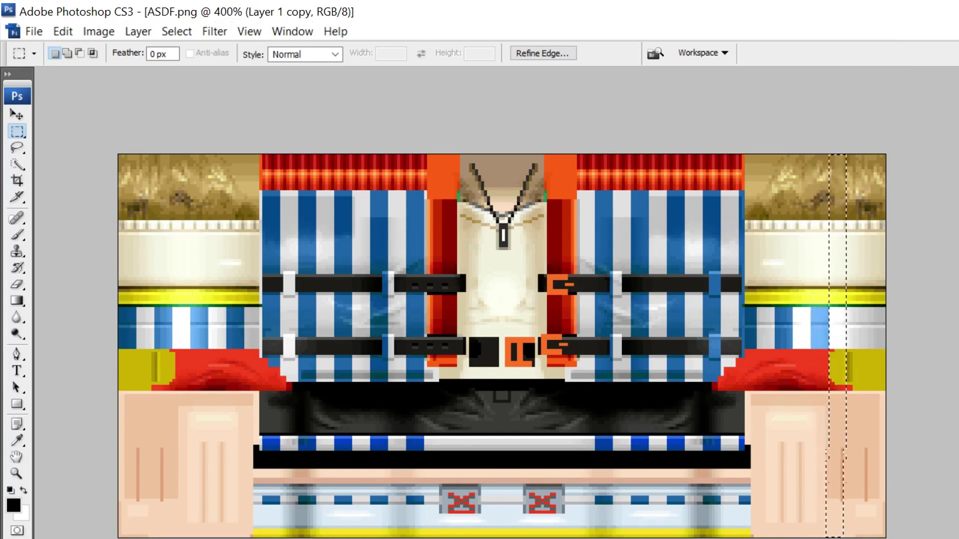
key(Right)
key(Right)
key(Right)
key(Right)
key(Right)
key(Right)
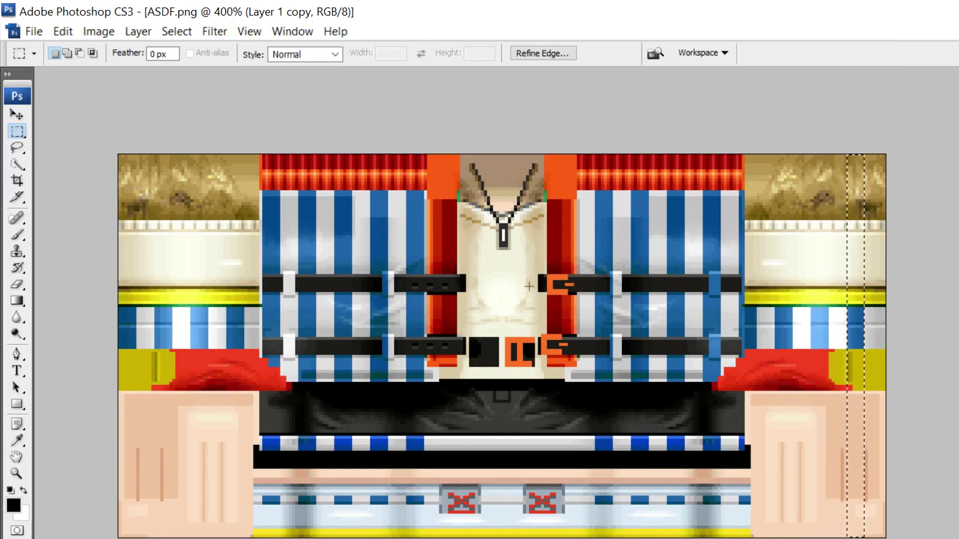
Step: Move the strip selection to the right edge of the texture, keep the final grey stripe and clear the selection
key(Right)
key(Right)
key(Right)
key(Right)
key(Right)
key(Right)
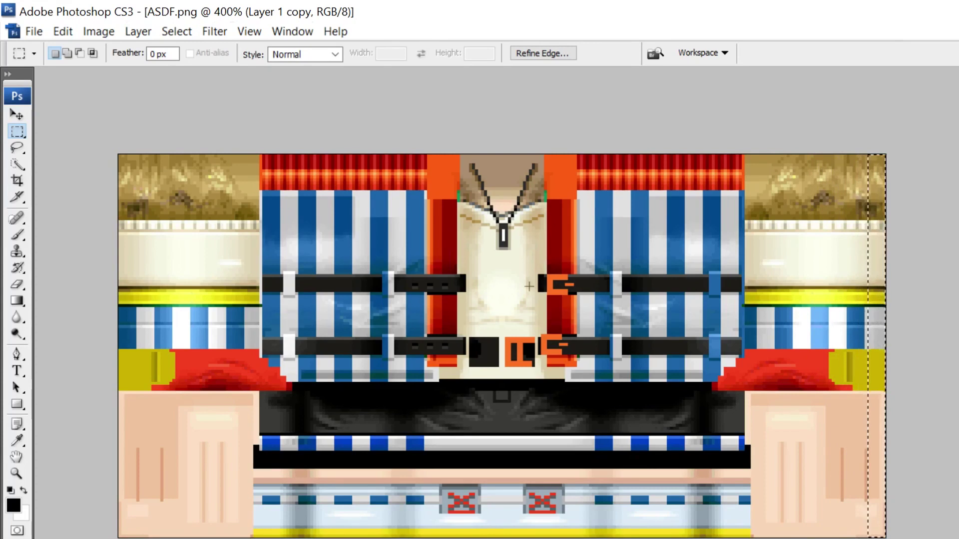
click(86, 127)
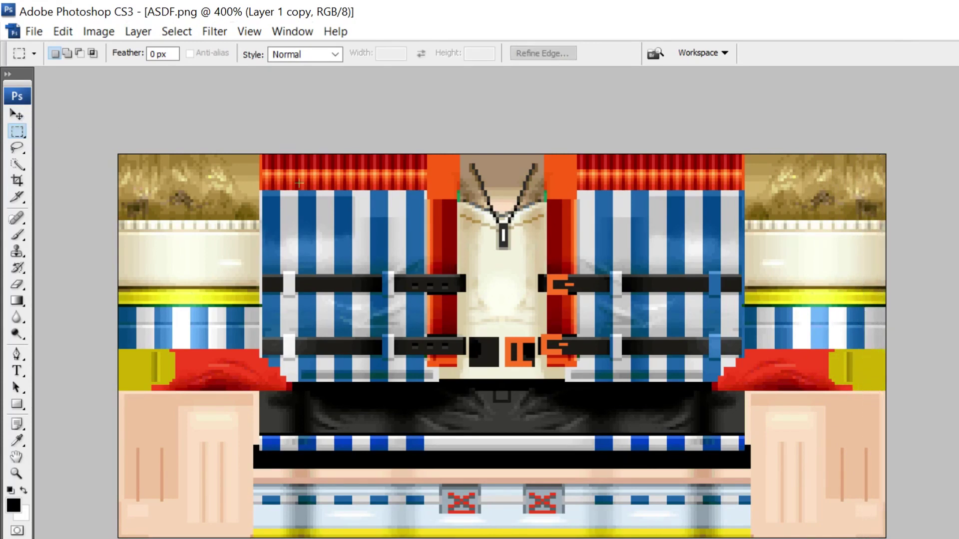
Step: Toggle the blue recolour against the green original for comparison, leaving the blue stripes shown and Layer 0 active
click(852, 221)
click(852, 221)
click(852, 221)
click(853, 220)
key(ctrl+z)
key(ctrl+z)
click(851, 227)
click(850, 234)
key(ctrl+alt+z)
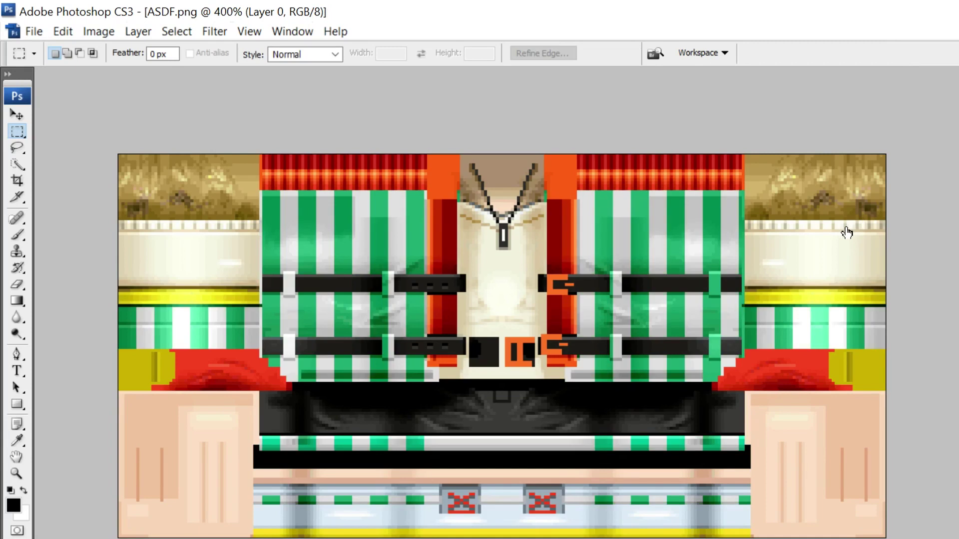
key(ctrl+alt+z)
key(ctrl+shift+z)
key(ctrl+alt+z)
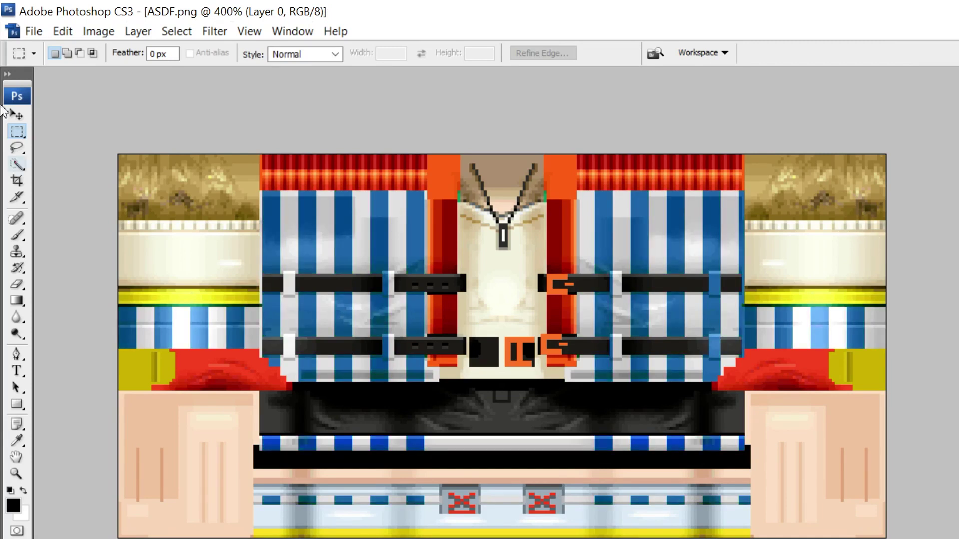
Step: Use Quick Selection to select the red and orange collar, zipper trim, strap buckles and red cuff areas on both sides
click(17, 164)
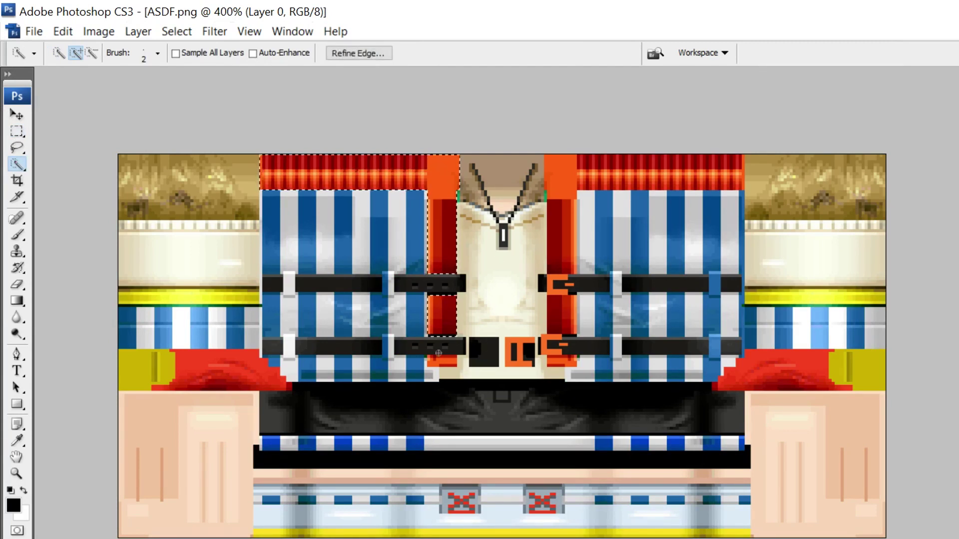
click(453, 363)
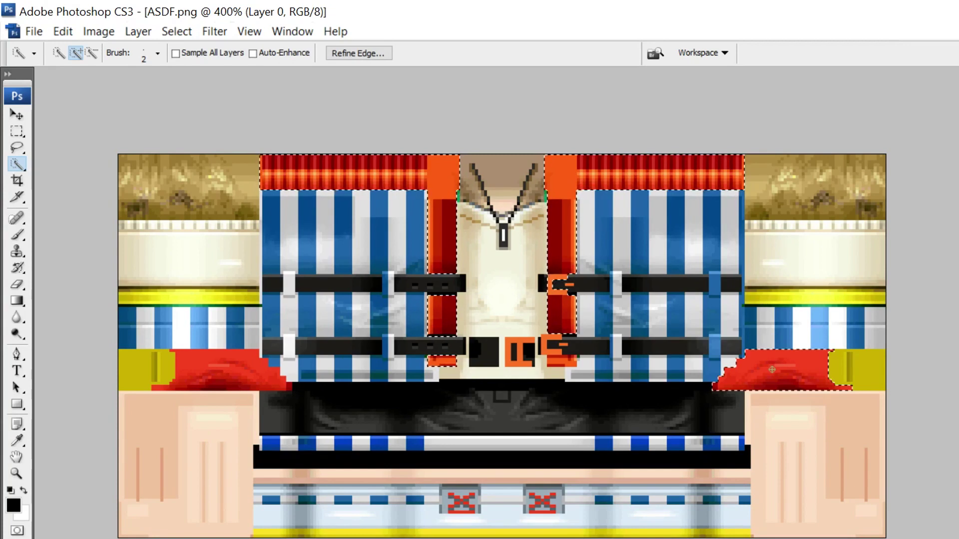
click(549, 348)
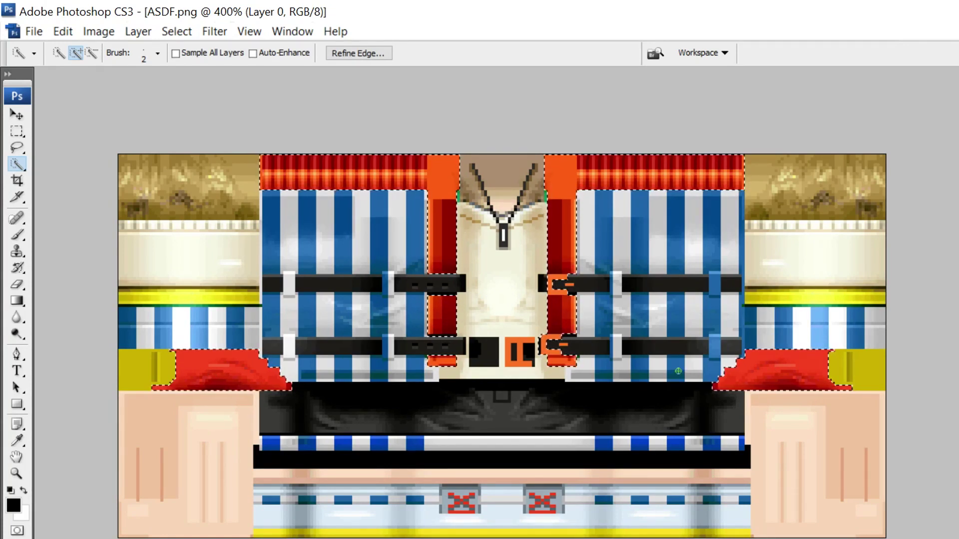
key(ctrl+u)
mouse_move(559, 457)
mouse_down()
mouse_move(595, 457)
mouse_move(587, 457)
mouse_up()
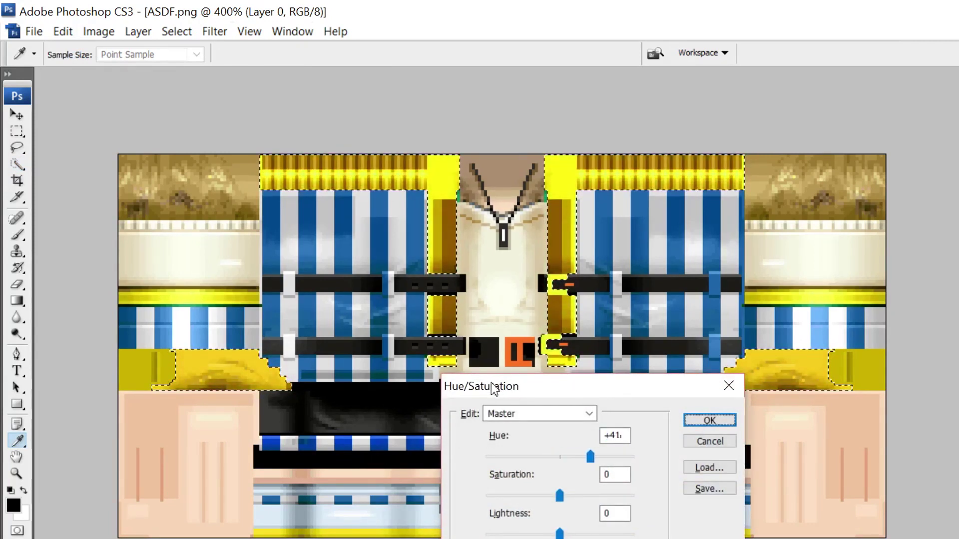
text(135)
key(Escape)
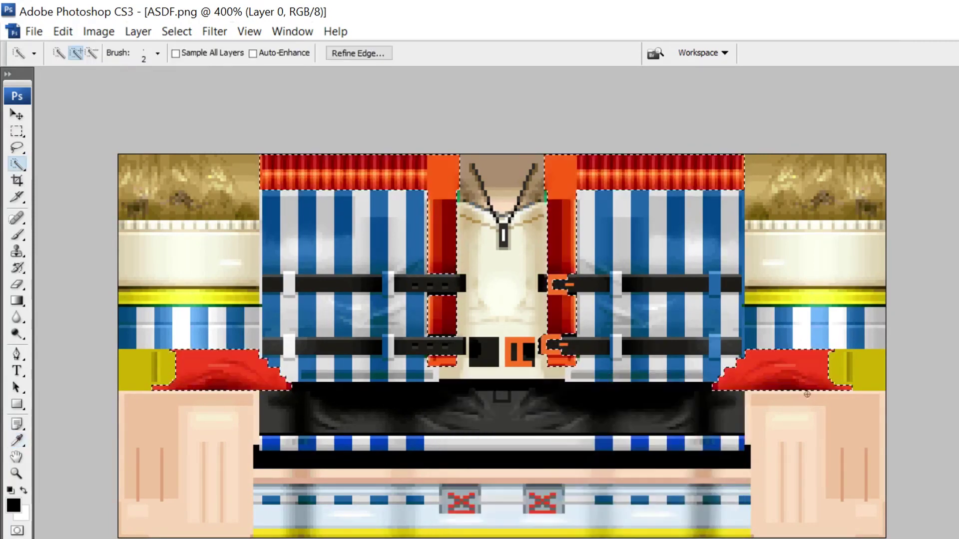
Step: Shift the selected red and orange trim to golden yellow with a Hue of +25 and copy it to a new layer
key(ctrl+u)
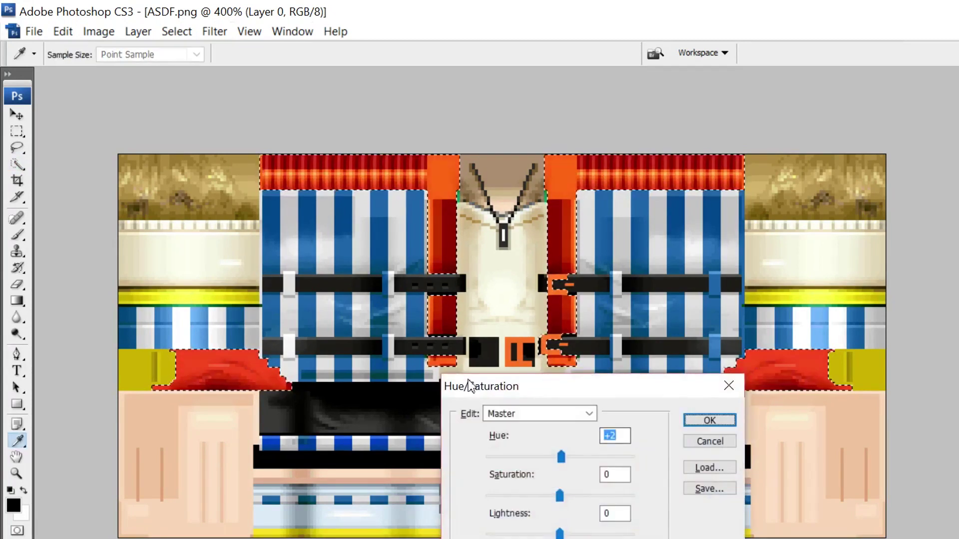
text(180130)
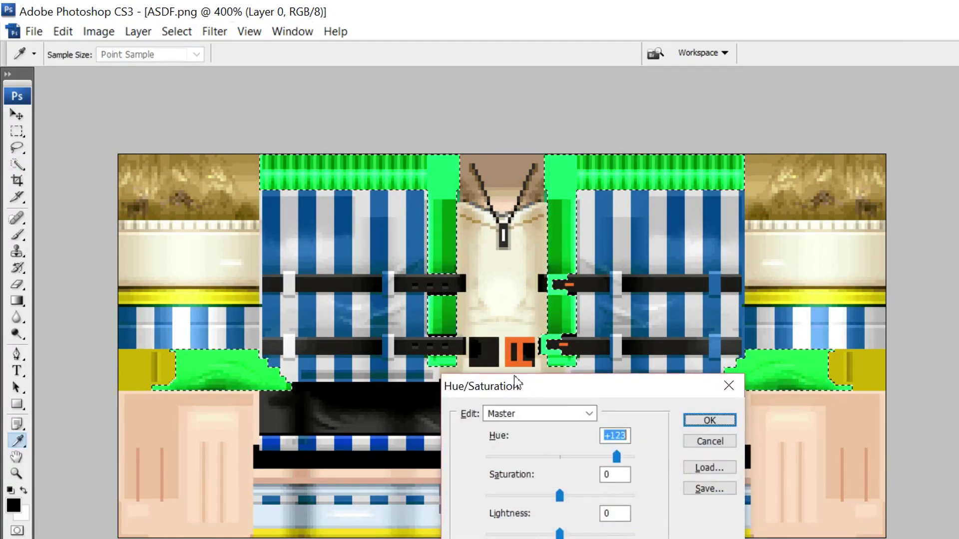
text(-46)
drag(442, 381, 480, 380)
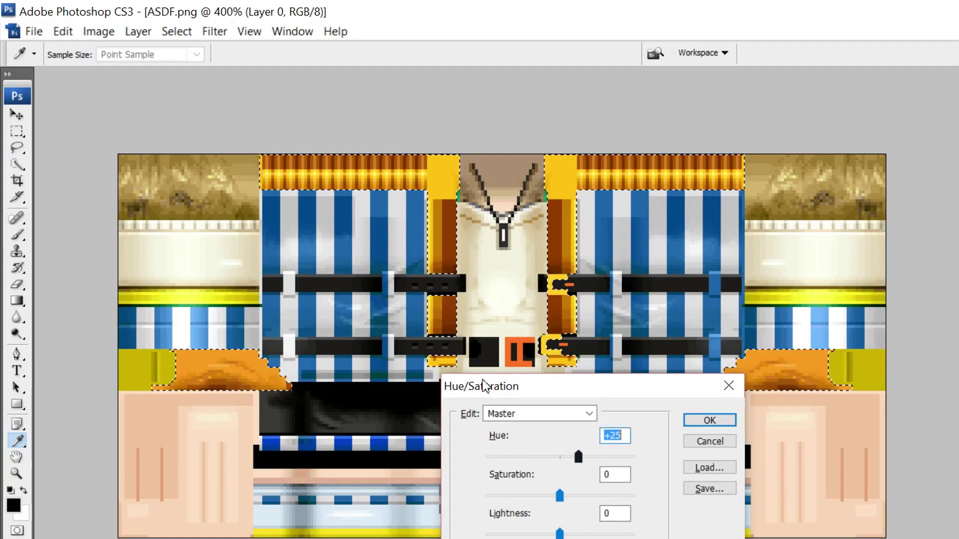
click(709, 420)
key(w)
key(ctrl+j)
Step: Return to Layer 0 and select the olive cuff ends and the yellow bands on both sleeves with Quick Selection
key(alt+bracketleft)
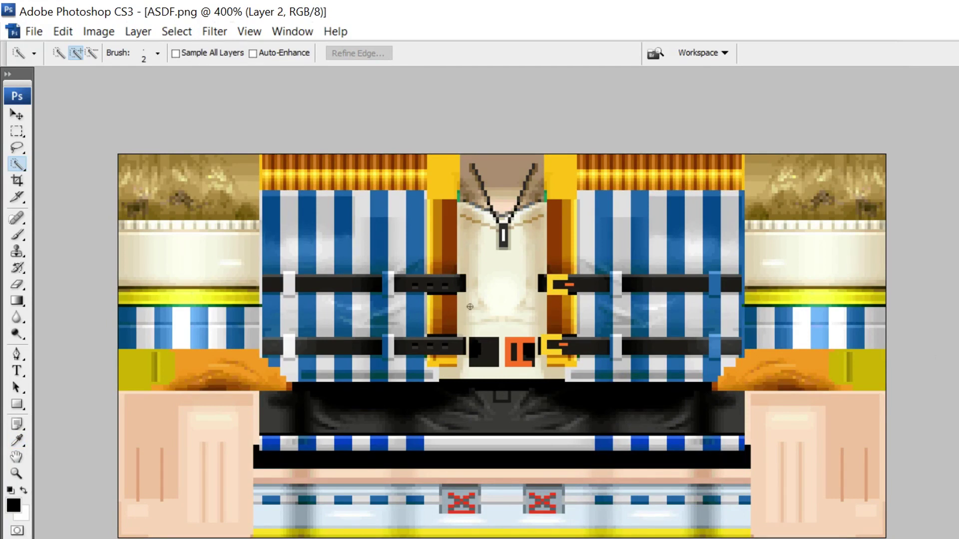
key(alt+bracketleft)
drag(136, 371, 150, 370)
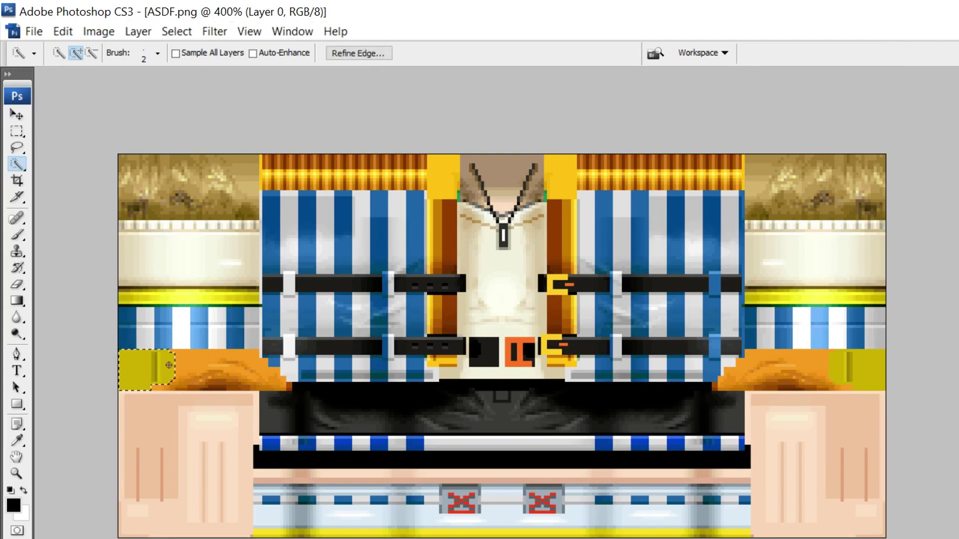
drag(844, 366, 865, 369)
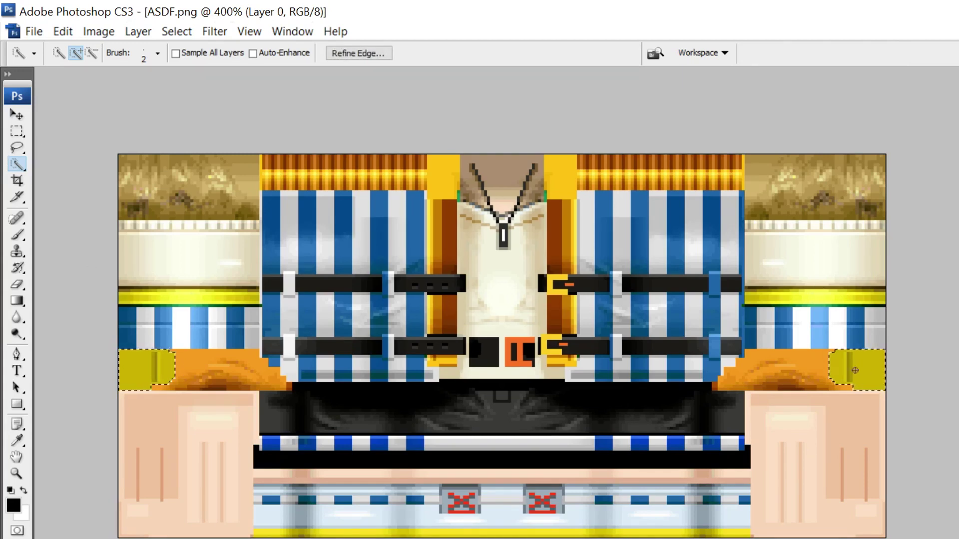
click(822, 298)
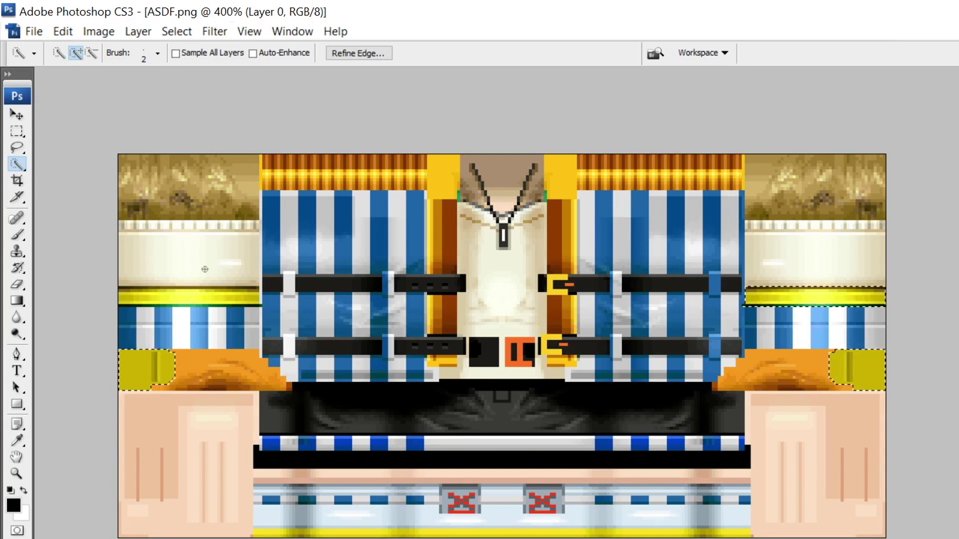
click(193, 296)
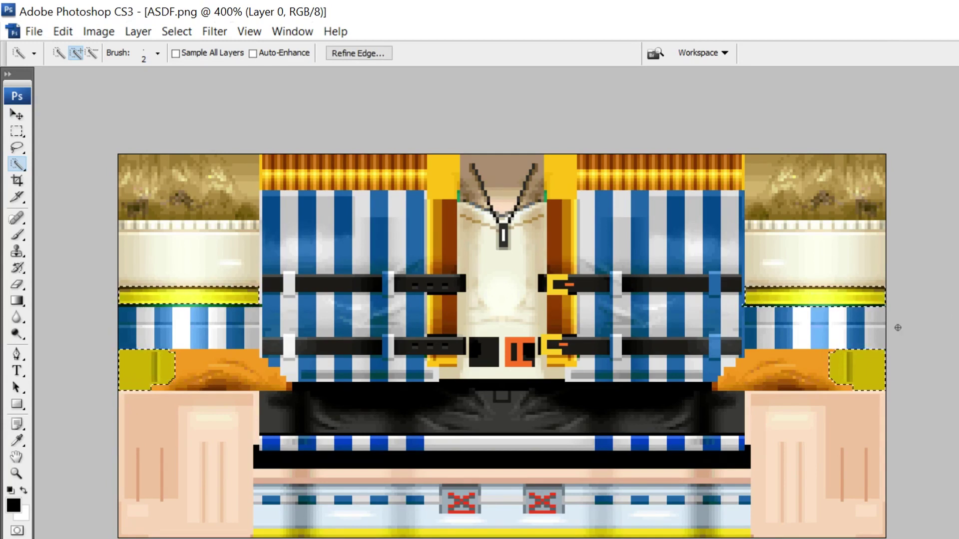
Step: Add the yellow strip along the bottom edge of the texture to the selection and copy everything selected to a new layer
key(ctrl+j)
key(ctrl+z)
click(547, 536)
key(ctrl+j)
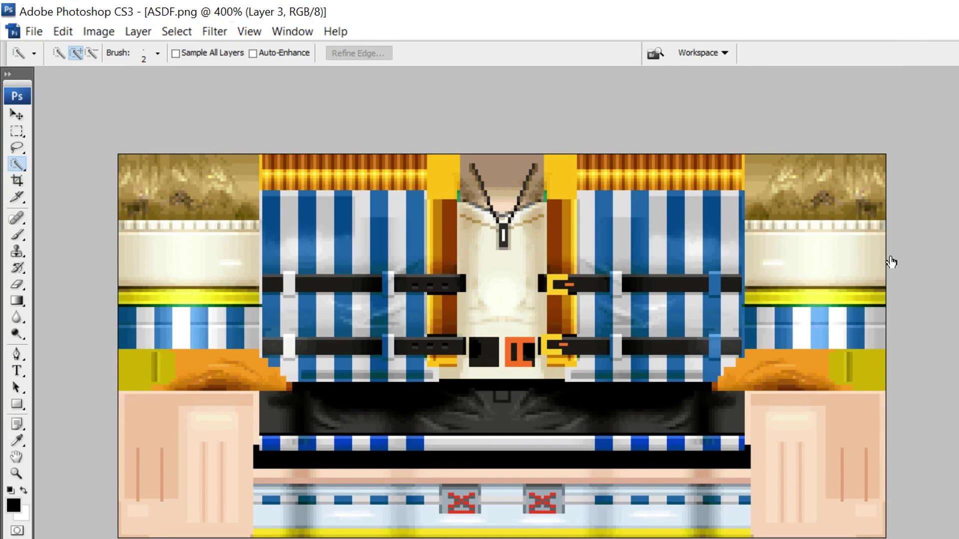
Step: Recolour the copied yellow bands, cuff ends and bottom strip to blue with a Hue of +148
key(ctrl+u)
mouse_move(559, 457)
mouse_down()
mouse_move(630, 457)
mouse_move(622, 457)
mouse_up()
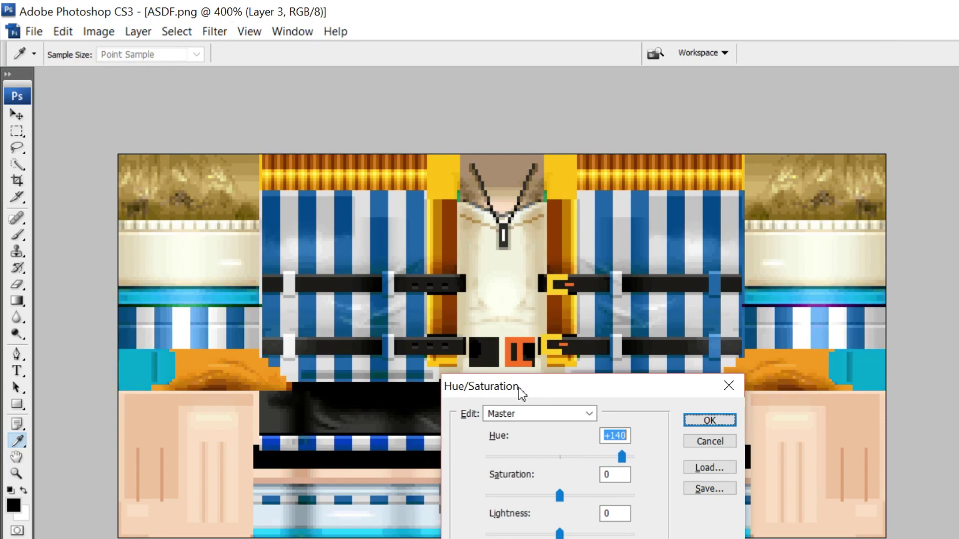
key(Up)
key(Up)
key(Up)
key(Up)
key(Up)
key(Up)
key(Up)
key(Up)
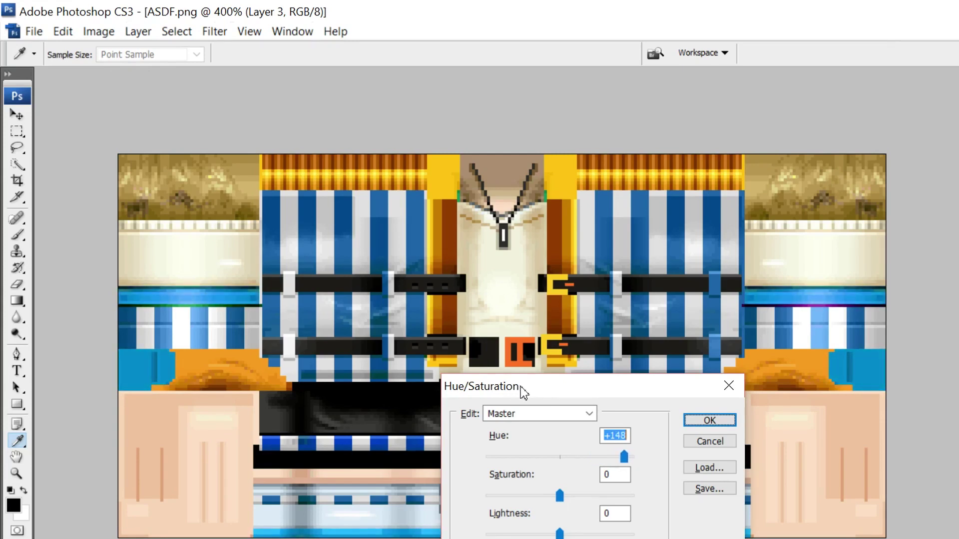
key(Return)
key(w)
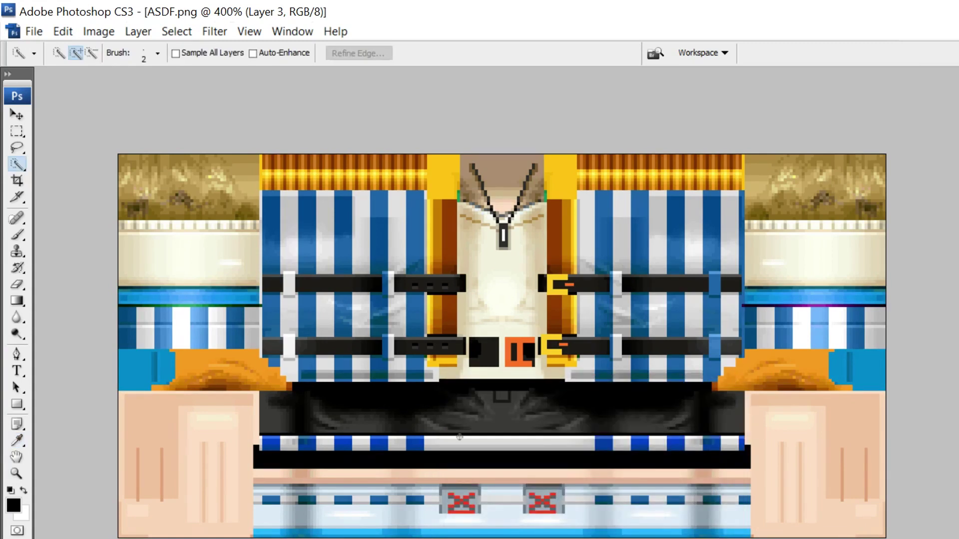
Step: Make Layer 0 active and hide the blue accent layer and the blue and grey jacket stripe layers above it
click(900, 281)
click(849, 266)
click(849, 266)
click(853, 264)
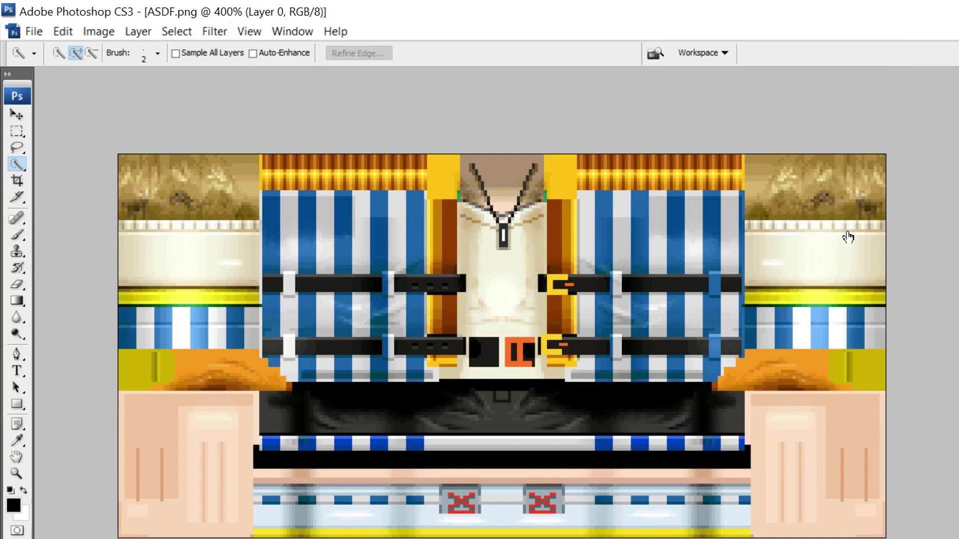
click(849, 239)
click(849, 221)
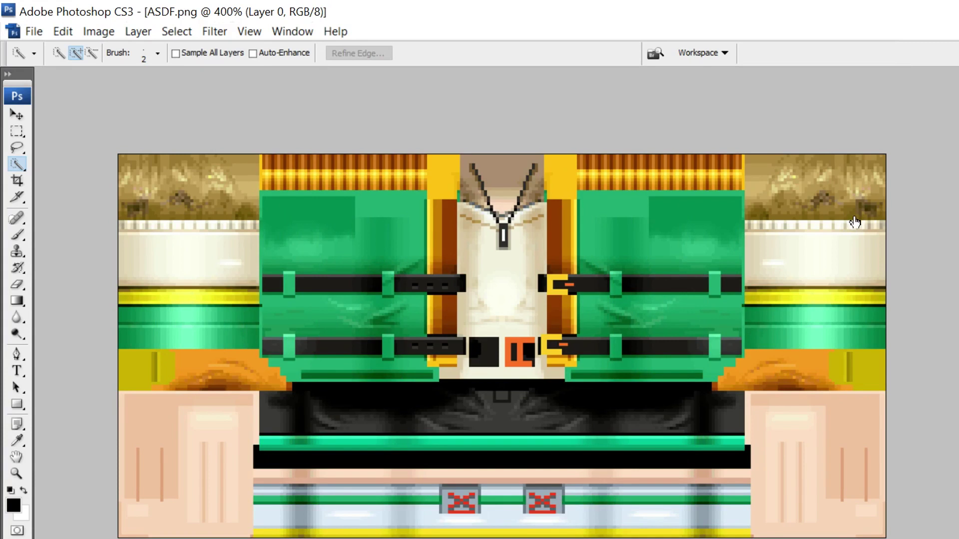
Step: Show the blue and grey jacket stripe layers and the blue accent layer again
key(alt+])
click(853, 236)
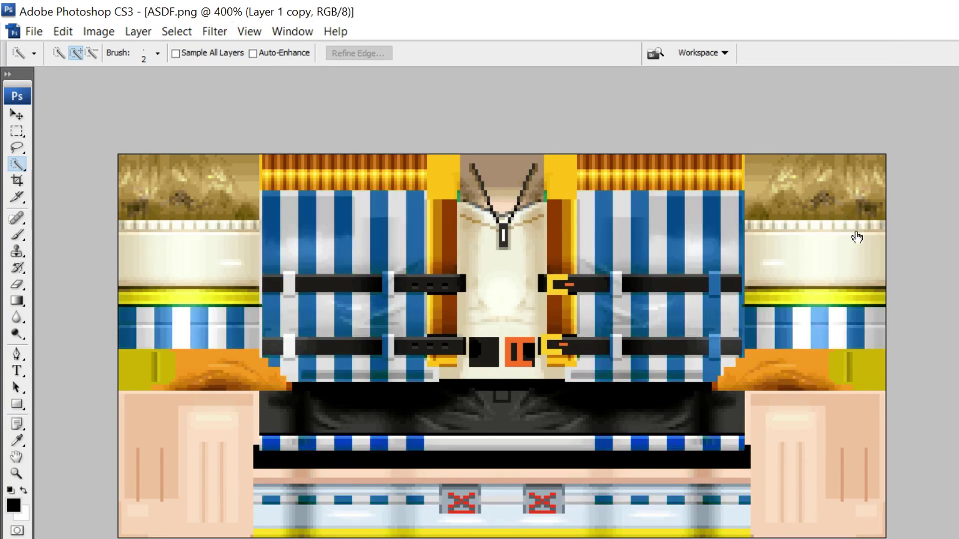
key(alt+])
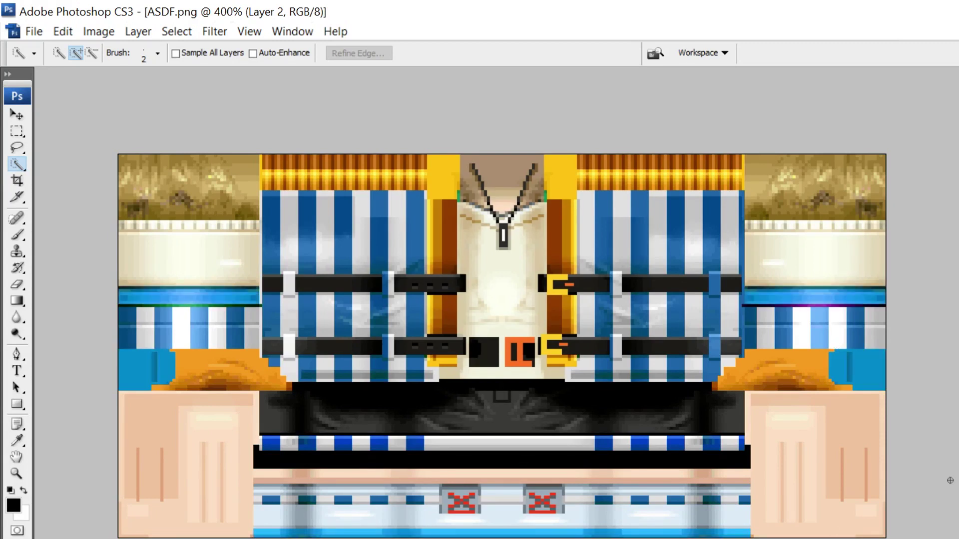
Step: Select the black waist area and the black band below it on Layer 0 and copy them to a new layer
click(498, 403)
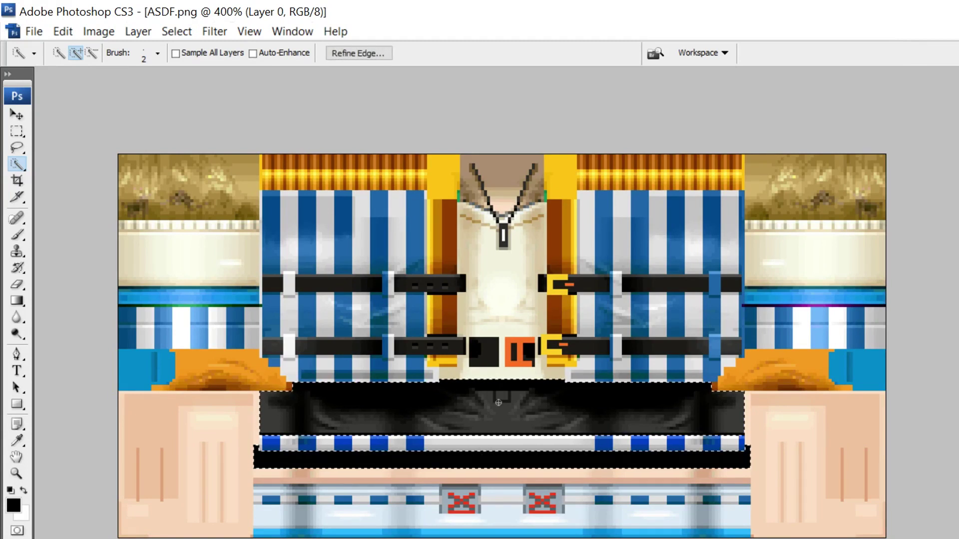
key(ctrl+j)
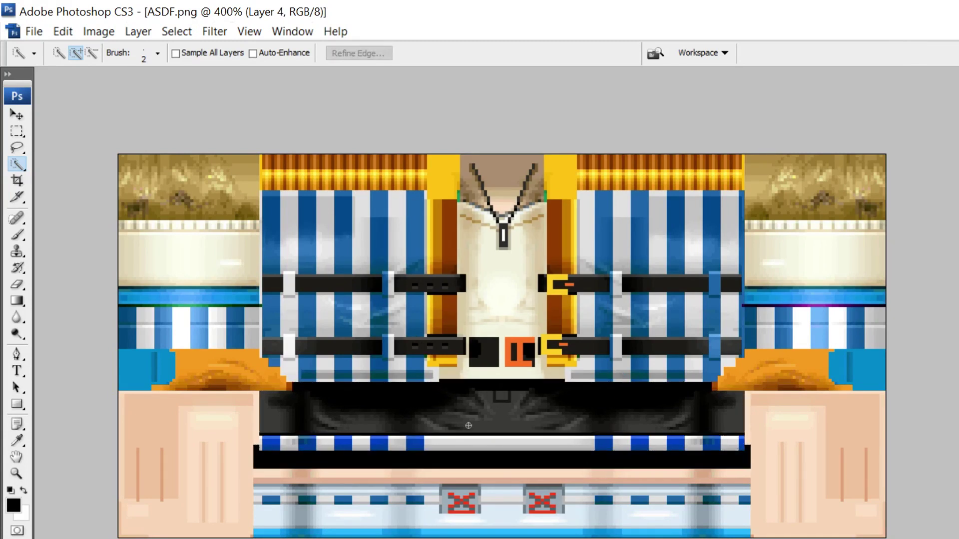
key(ctrl+u)
drag(480, 388, 730, 306)
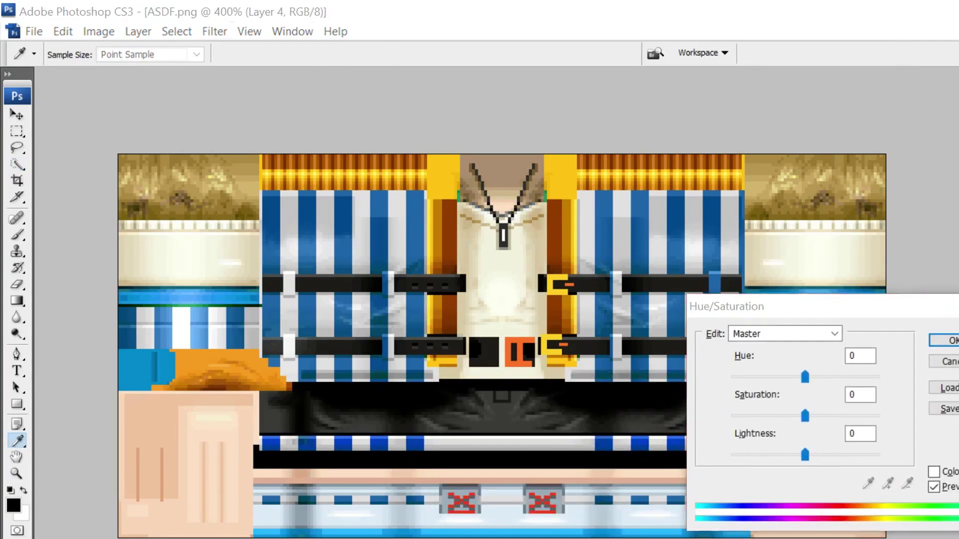
key(alt+Tab)
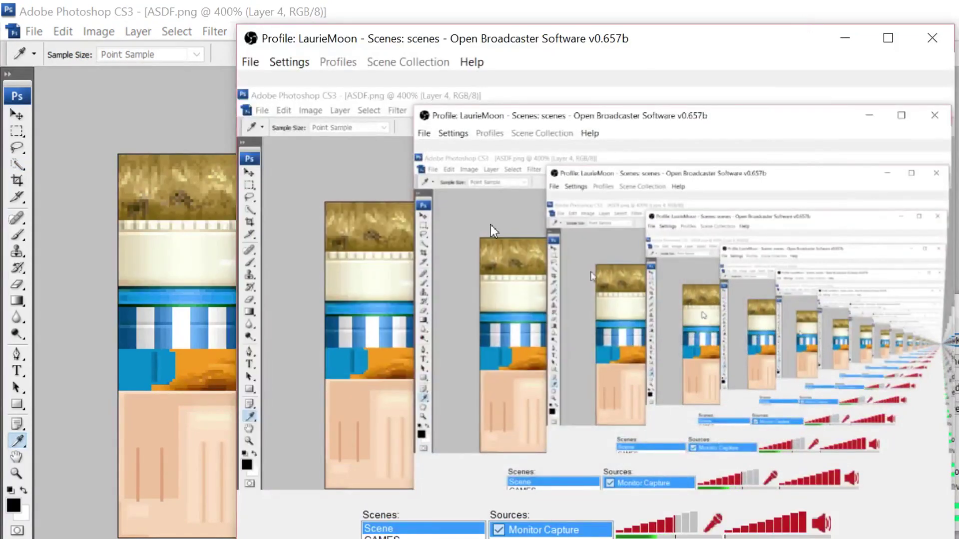
click(845, 38)
mouse_move(804, 377)
mouse_down()
mouse_move(730, 376)
mouse_move(880, 377)
mouse_move(786, 377)
mouse_move(808, 376)
mouse_up()
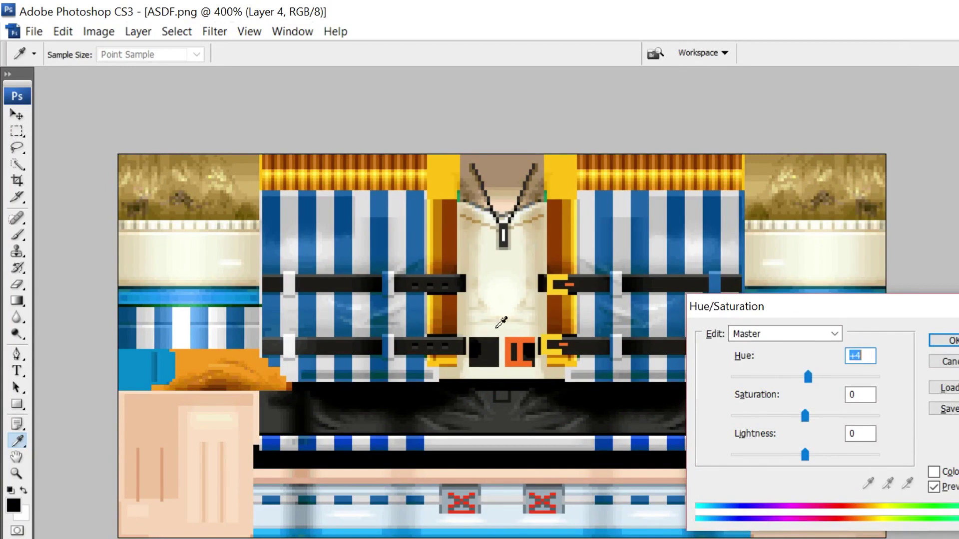
click(945, 360)
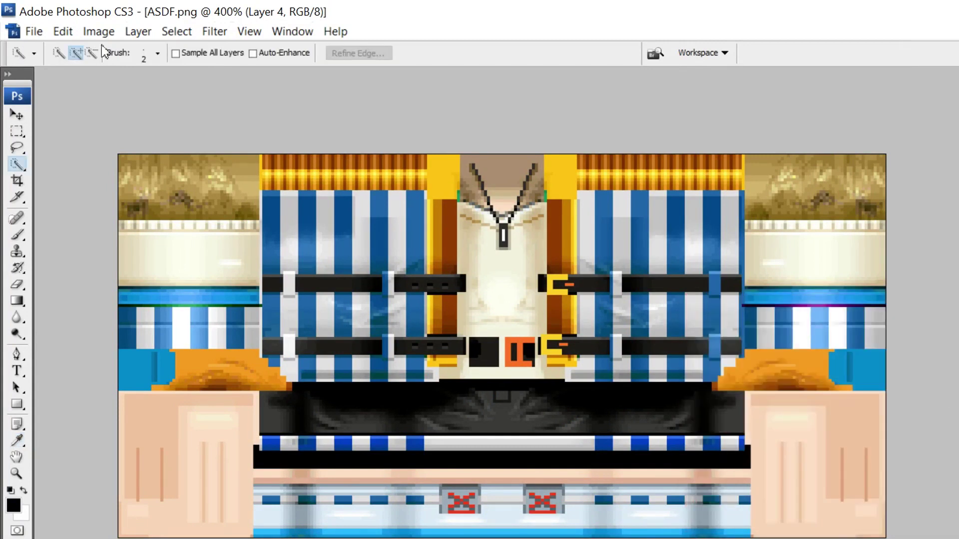
Step: Tint the midtones of the copied black waist area towards blue with Variations
click(98, 31)
mouse_move(99, 79)
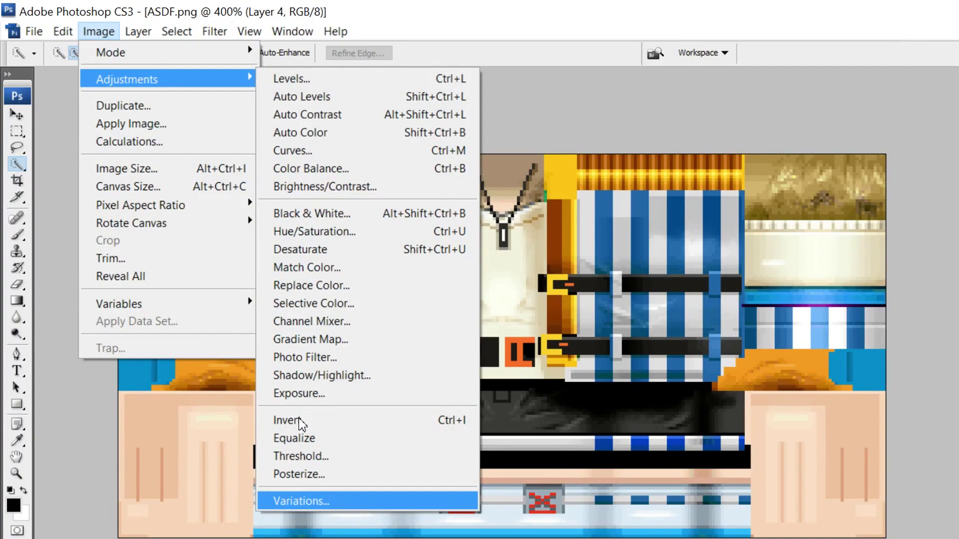
mouse_move(125, 66)
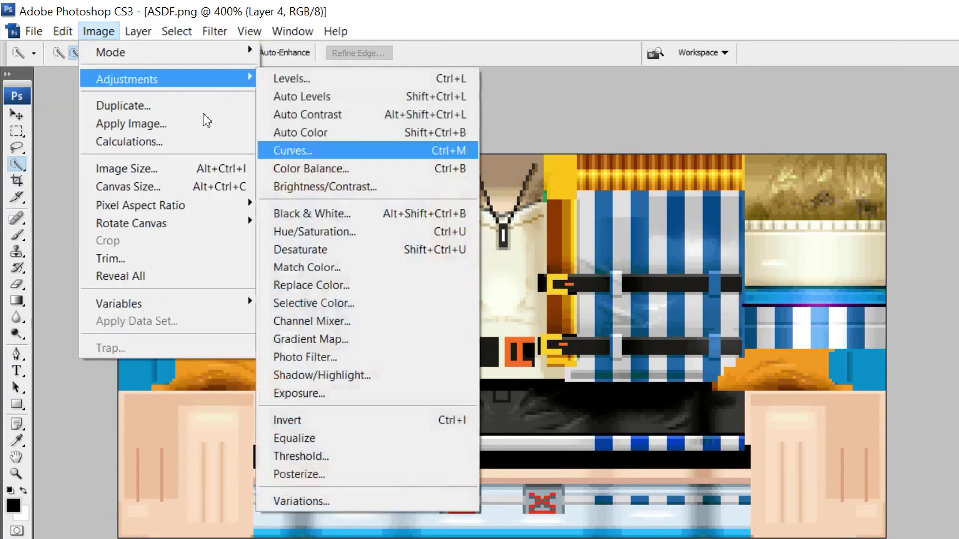
click(301, 501)
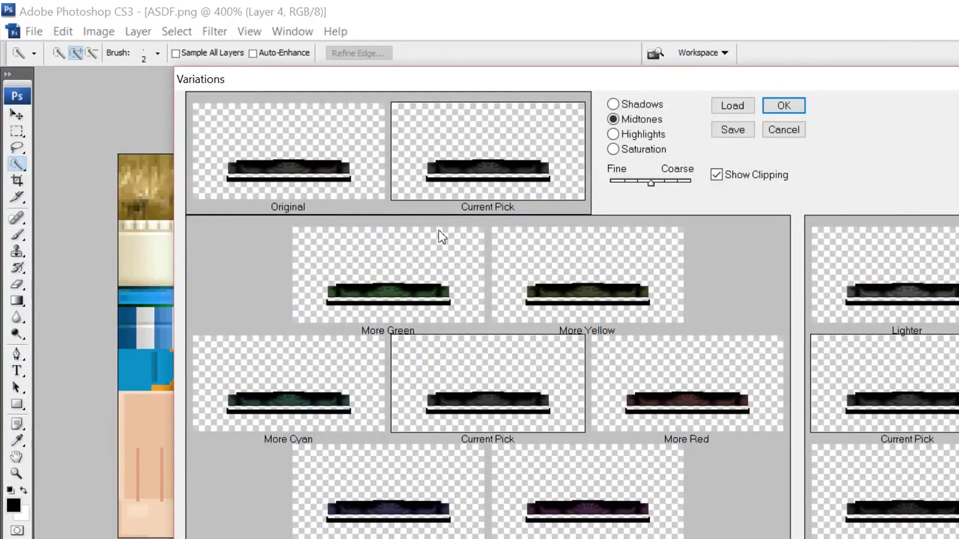
click(359, 412)
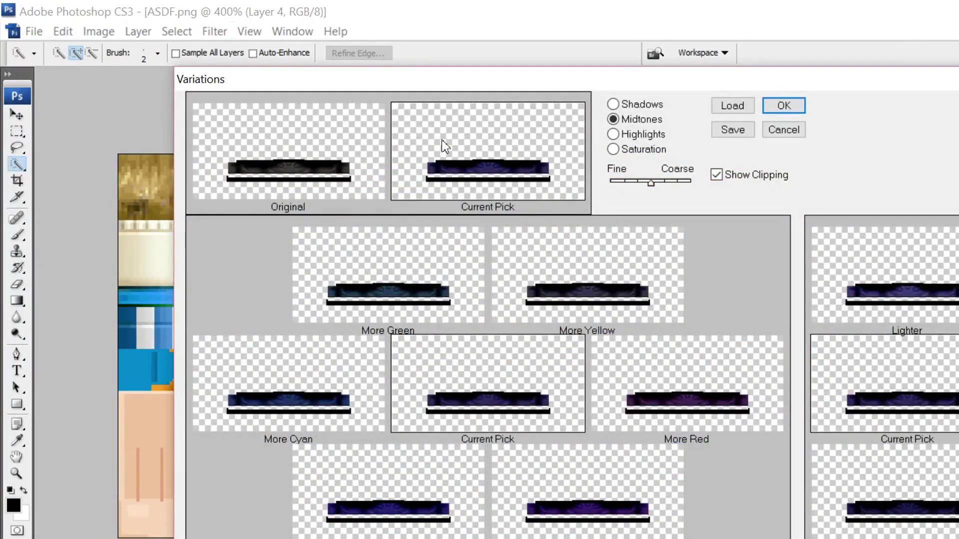
click(498, 233)
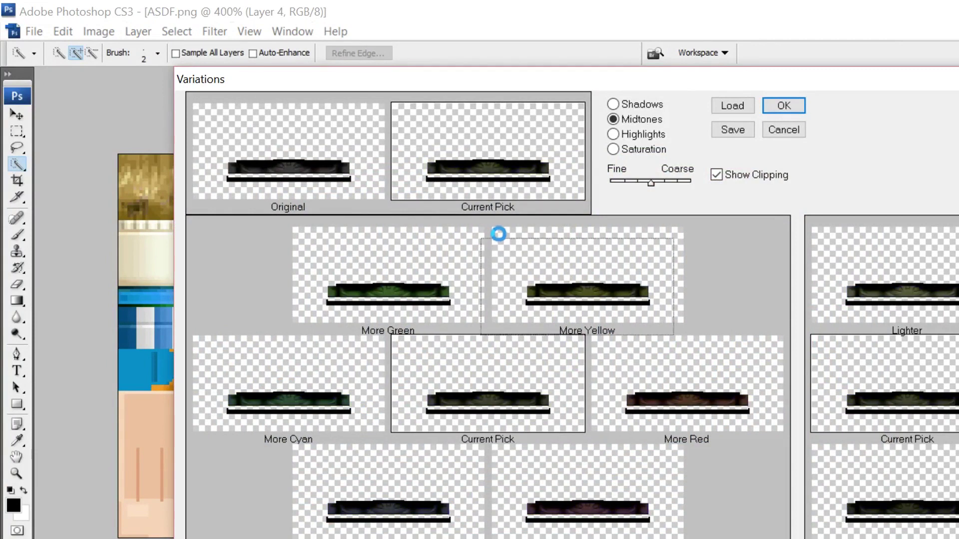
click(250, 125)
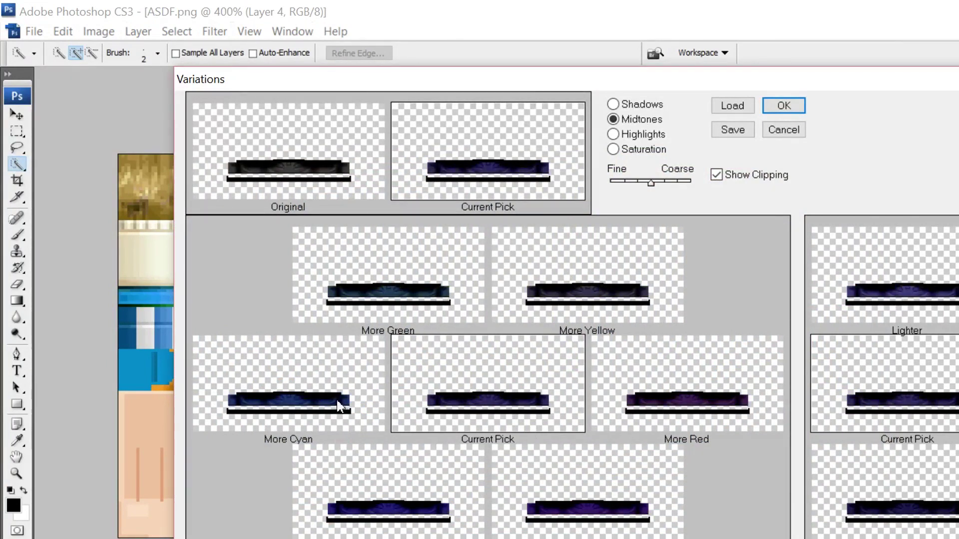
click(771, 103)
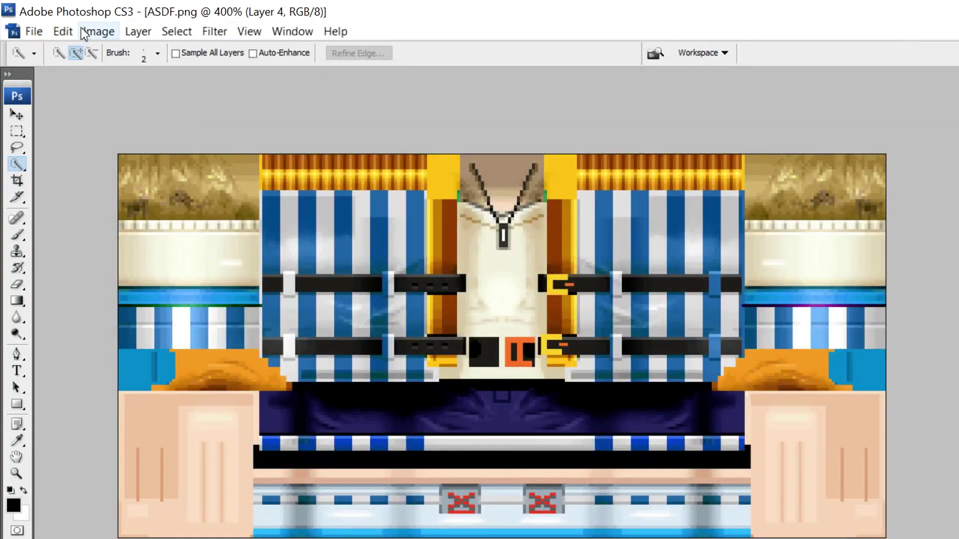
Step: Start a Hue/Saturation adjustment on the blue-tinted waist layer and set its Hue to -13
key(i)
key(ctrl+u)
drag(805, 377, 841, 377)
key(Down)
key(Down)
key(Down)
key(Down)
key(Down)
key(Down)
key(Down)
key(Down)
key(Down)
key(Down)
key(Down)
key(Down)
key(Down)
key(Down)
key(Down)
key(Down)
key(Down)
key(Down)
key(Down)
key(Down)
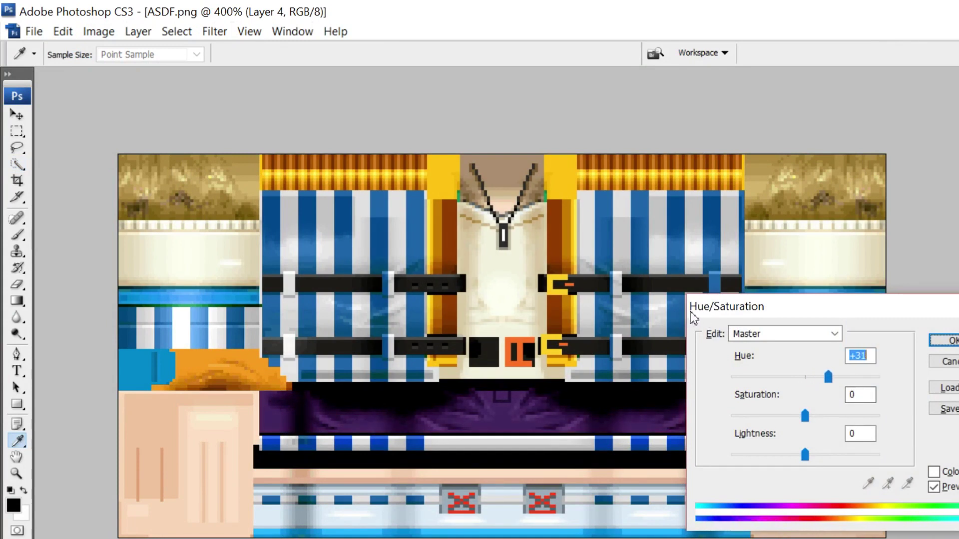
key(Down)
key(Down)
key(Down)
key(Down)
key(Down)
key(Down)
key(Down)
key(Down)
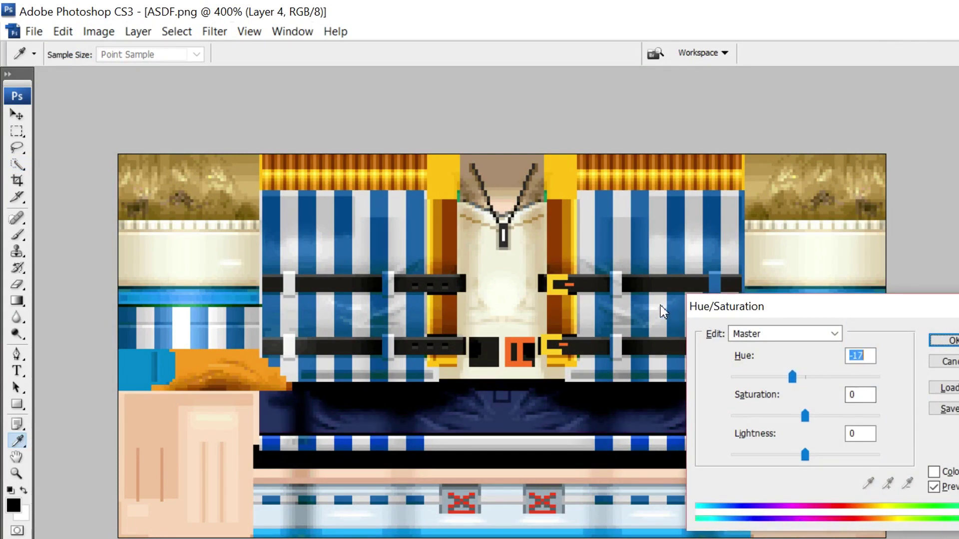
key(Up)
key(Up)
key(Up)
key(Up)
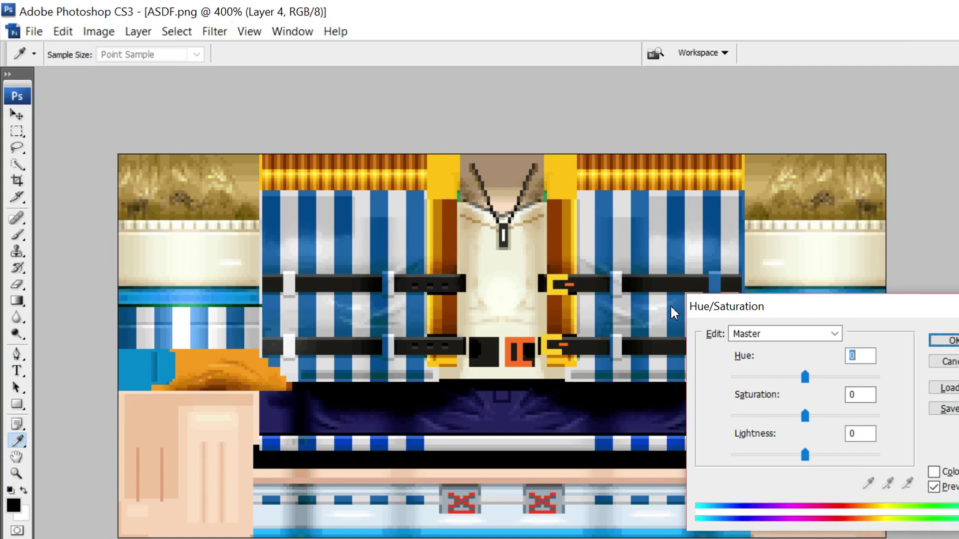
Step: Try Saturation values of -23, +100 and -100 on the waist layer
key(Tab)
key(Down)
key(Down)
key(Down)
key(Down)
key(Down)
key(Down)
key(Down)
key(Down)
key(Down)
key(Down)
key(Down)
key(Down)
key(Down)
key(Down)
key(Down)
key(Down)
key(Down)
key(Down)
key(Down)
key(Down)
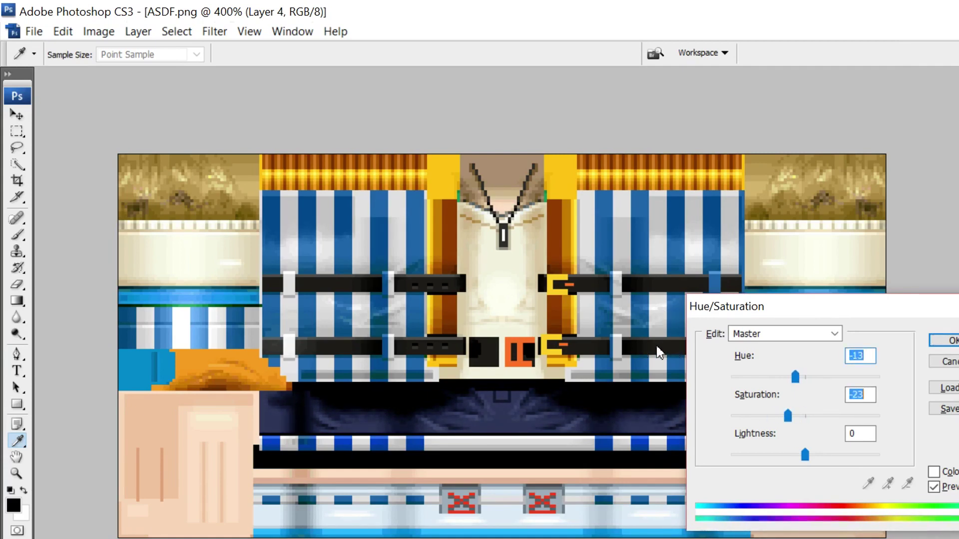
key(shift+Up)
key(shift+Up)
key(shift+Up)
key(shift+Up)
key(shift+Up)
key(shift+Up)
key(shift+Up)
key(shift+Up)
key(shift+Up)
key(shift+Up)
key(shift+Up)
key(shift+Up)
key(shift+Up)
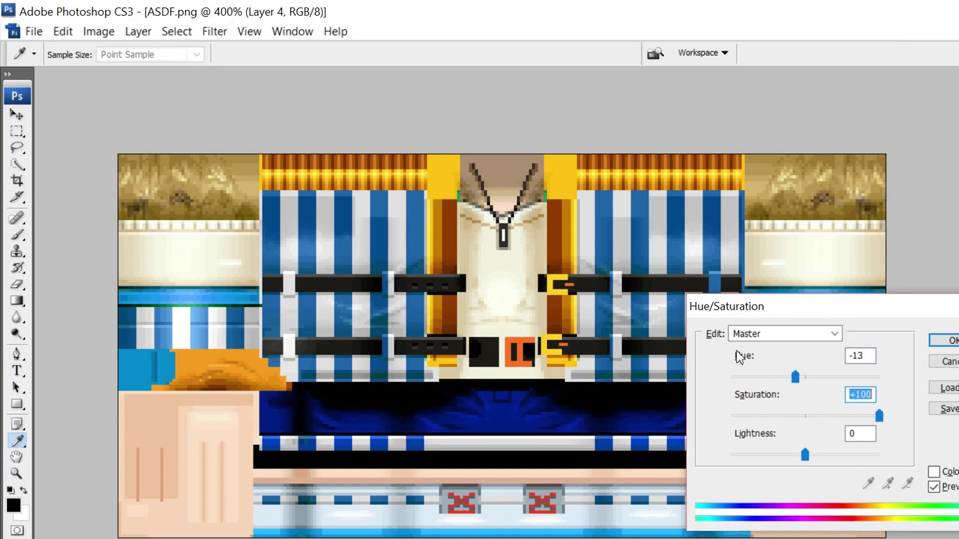
drag(735, 351, 580, 338)
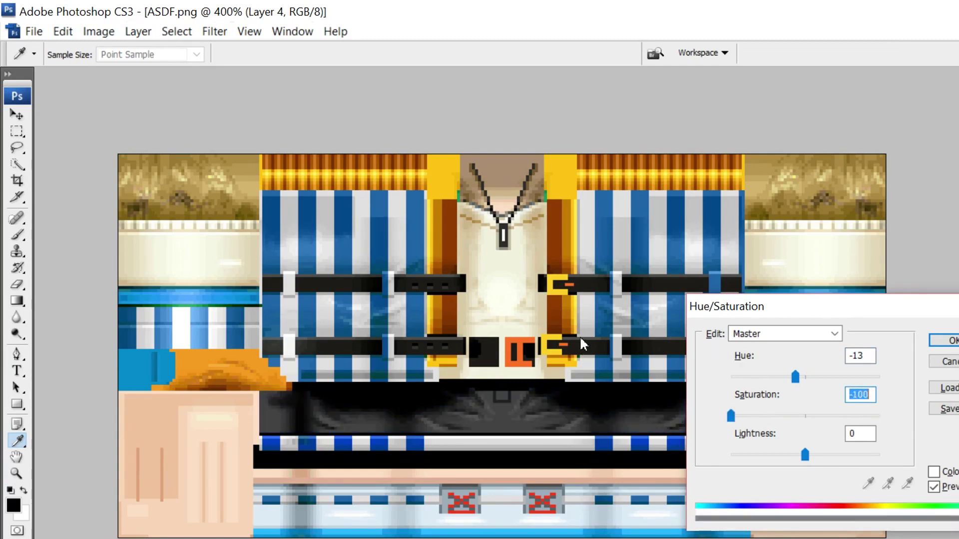
Step: Set the Saturation of the waist layer to -17
text(-3)
drag(671, 349, 641, 348)
key(Up)
key(Up)
key(Up)
key(Up)
key(Up)
key(Up)
key(Up)
key(Up)
key(Up)
key(Up)
key(Up)
key(Up)
key(Up)
key(Up)
key(Up)
key(Up)
key(Up)
key(Up)
key(Up)
key(Up)
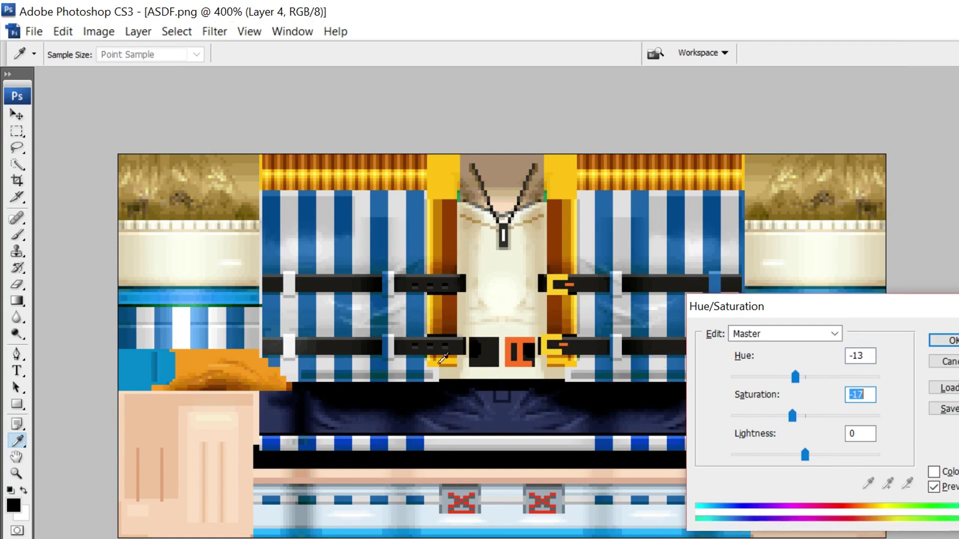
Step: Raise the waist layer's Hue slightly, apply the adjustment and return to Quick Selection
key(shift+Tab)
key(Up)
key(Up)
key(Up)
key(Up)
key(Return)
key(w)
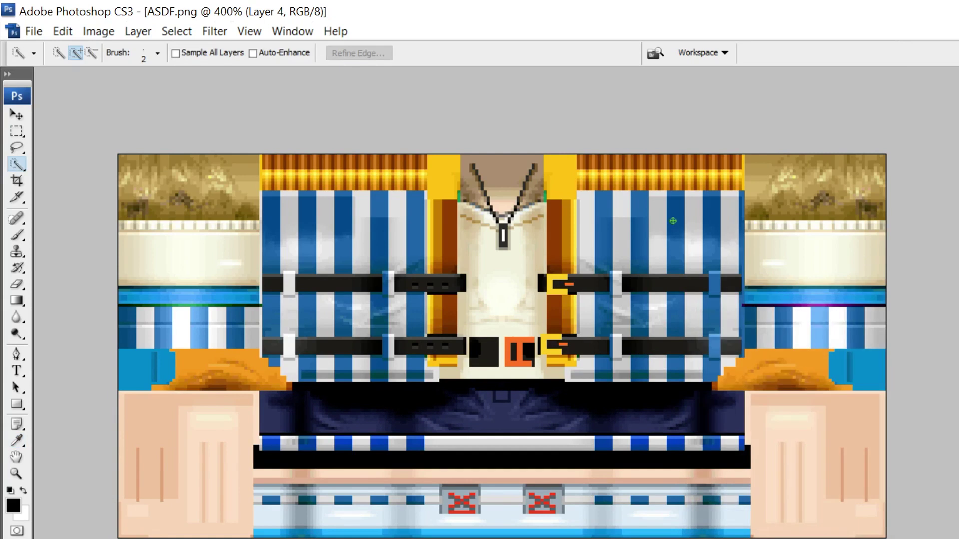
Step: Make Layer 0 active and select the cream panels on both sleeves and the cream shirt front with Quick Selection
click(912, 293)
click(174, 240)
click(506, 283)
click(807, 254)
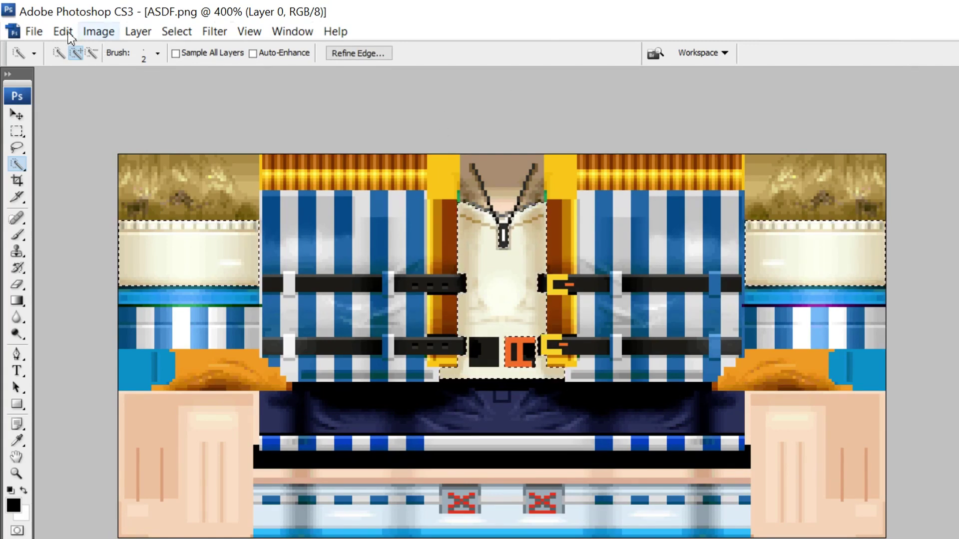
click(98, 31)
mouse_move(127, 79)
click(302, 186)
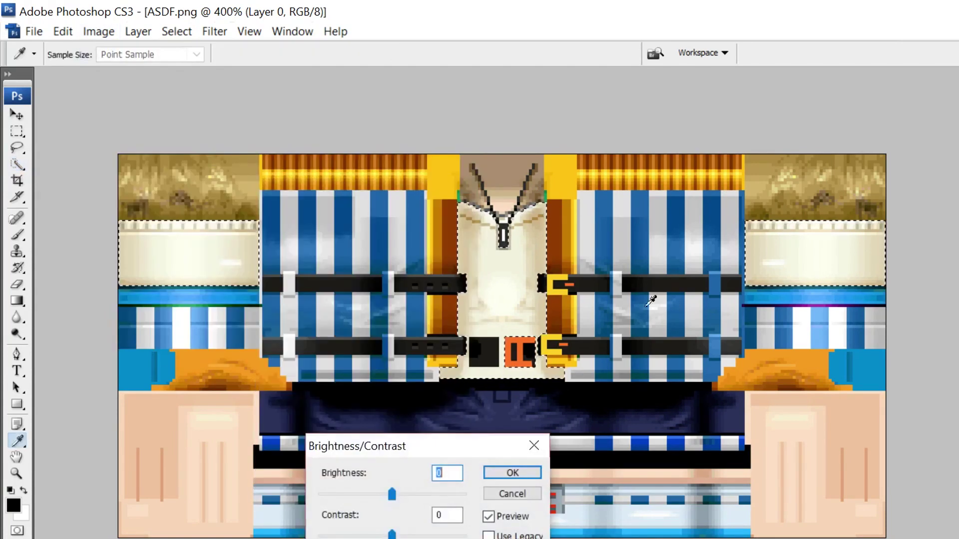
key(Escape)
key(w)
Step: Convert the selected cream sleeve panels and shirt front to Black and White with Yellows at 94%, and deselect them
click(98, 31)
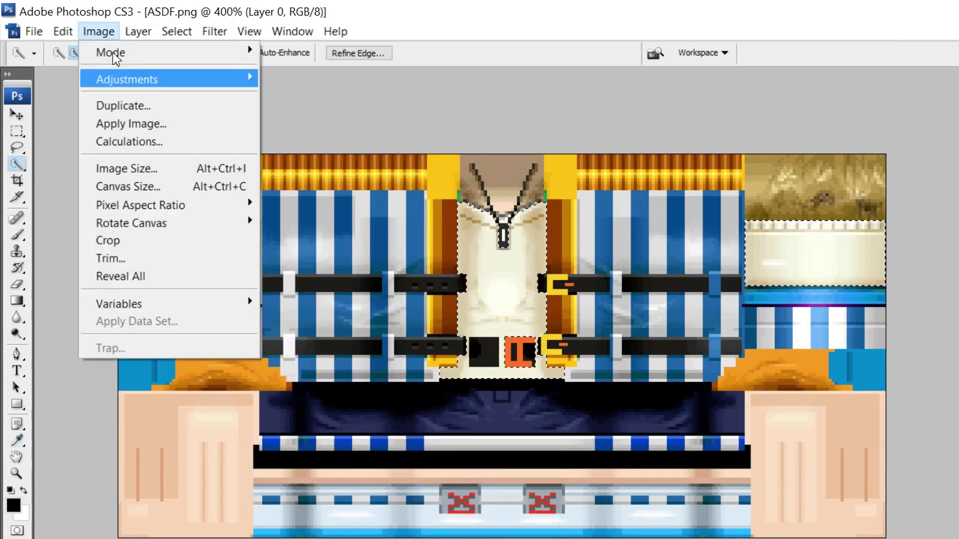
mouse_move(127, 79)
click(299, 214)
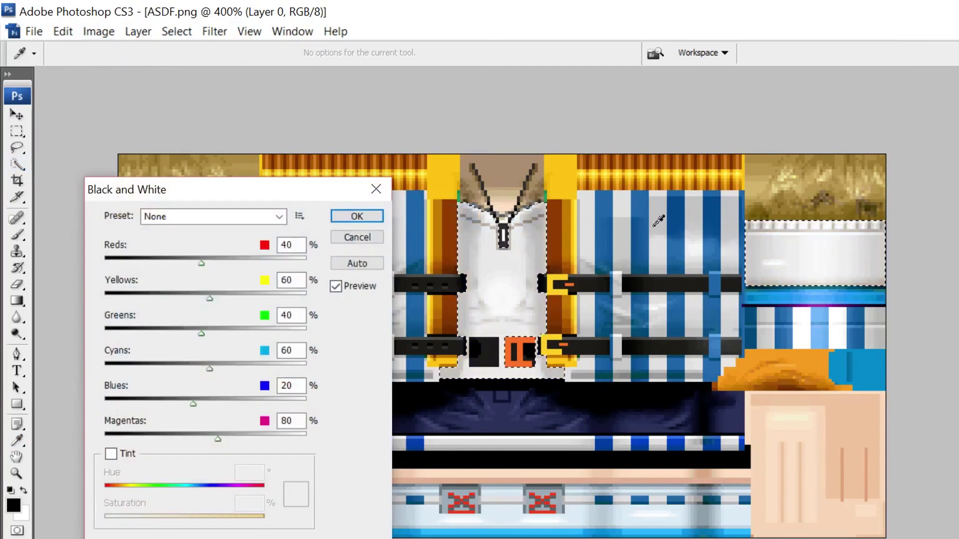
drag(178, 260, 186, 235)
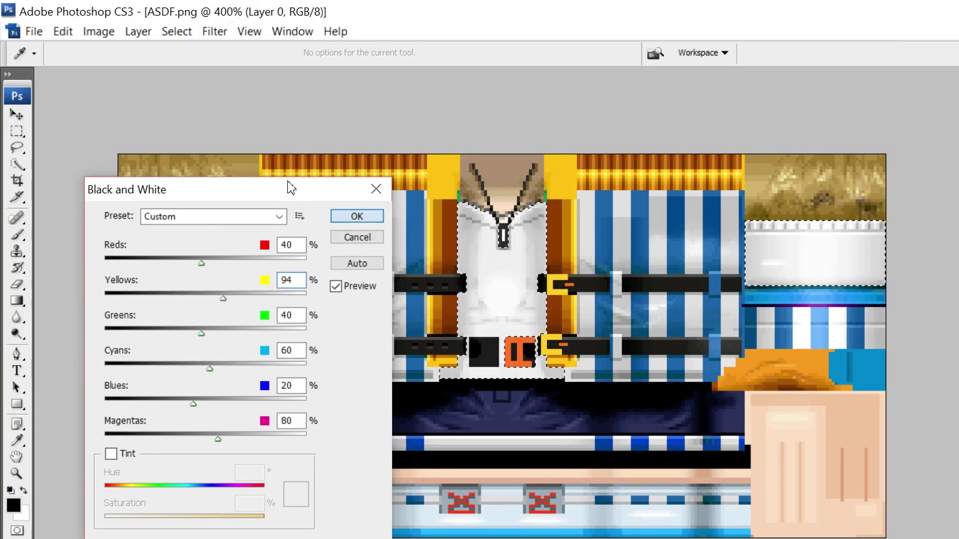
click(356, 216)
key(w)
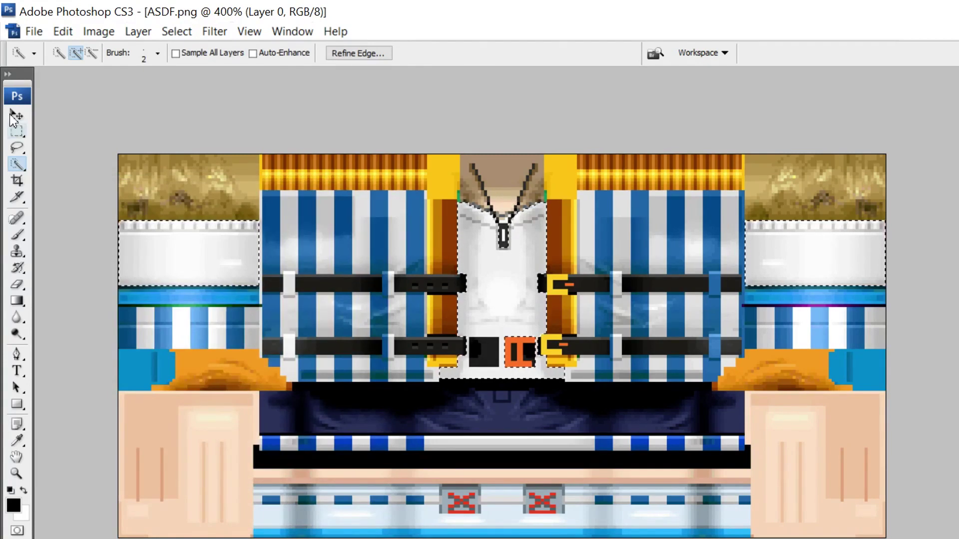
click(17, 131)
key(ctrl+d)
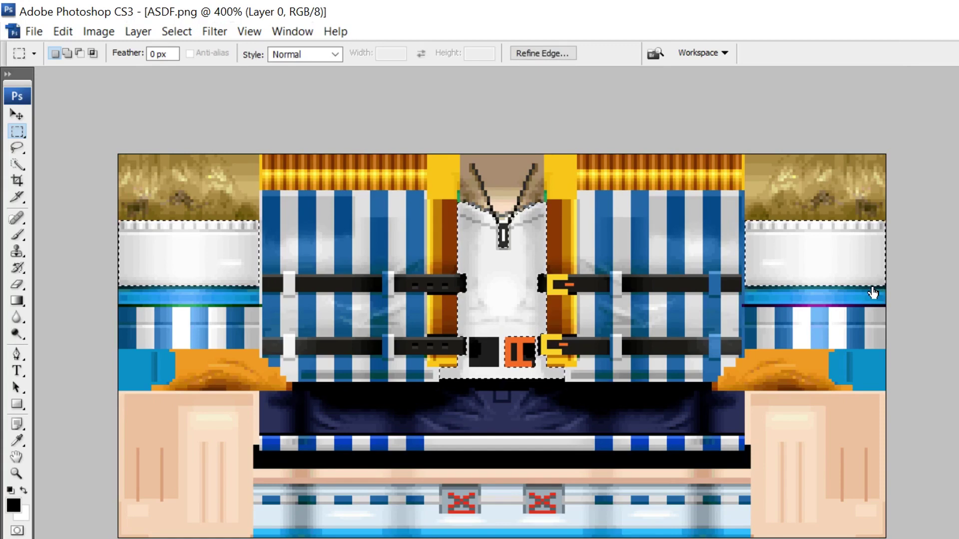
Step: Compare the shirt conversion with the previous state and view the recoloured layers without Layer 0
key(ctrl+alt+z)
key(ctrl+alt+z)
key(ctrl+shift+z)
key(ctrl+shift+z)
click(850, 290)
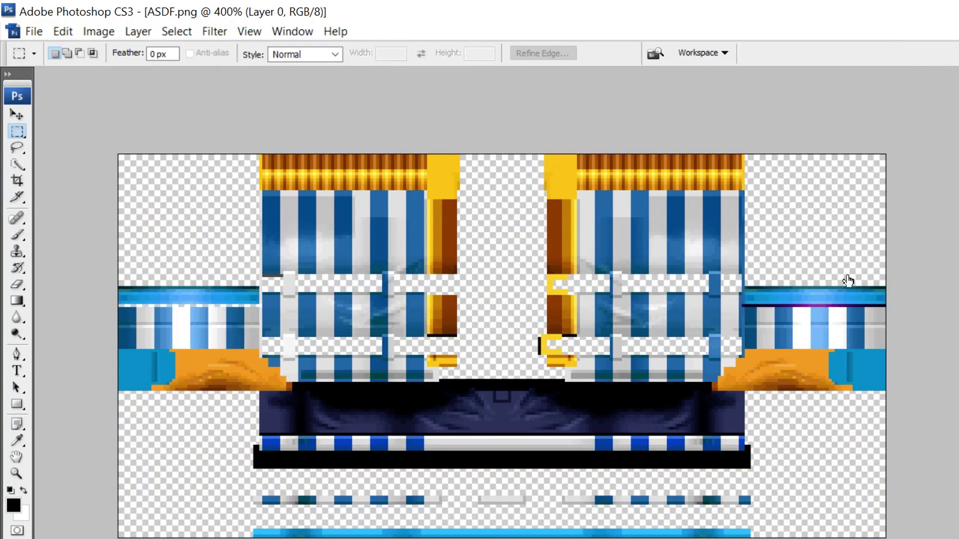
key(ctrl+z)
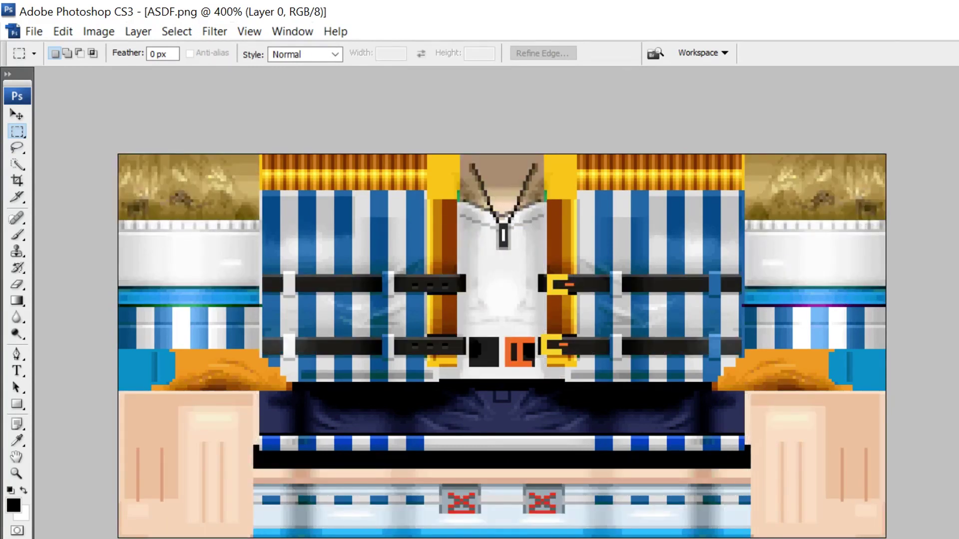
Step: Magnify the lower shirt front around the belt buckles to 1600%
key(ctrl+plus)
key(ctrl+plus)
key(ctrl+plus)
key(ctrl+plus)
key(ctrl+plus)
key(ctrl+plus)
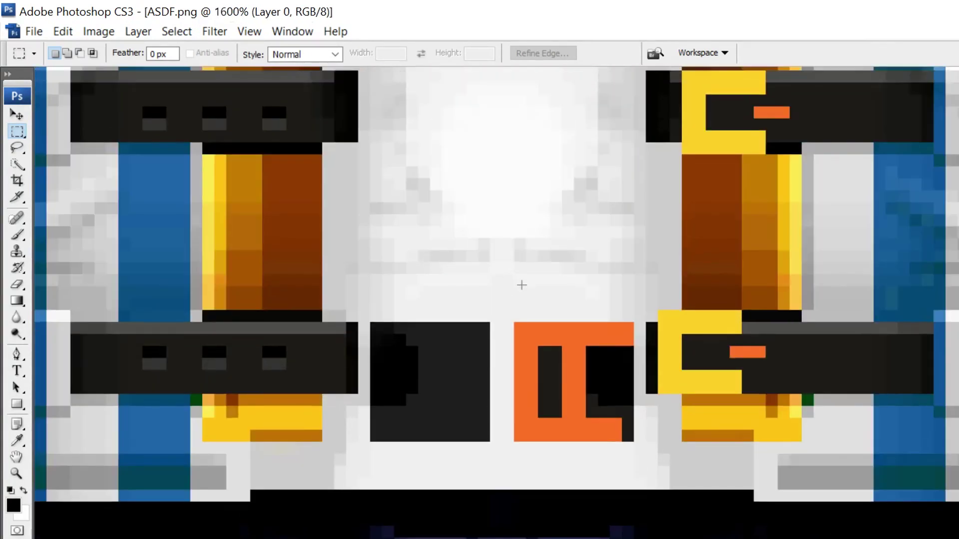